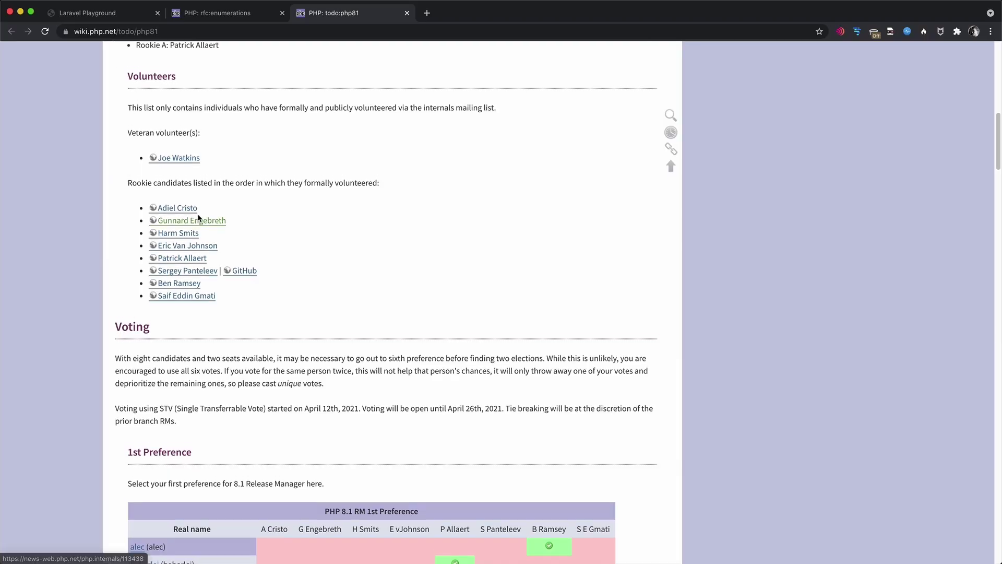
pyautogui.scroll(10, 196, 219)
pyautogui.scroll(-1, 223, 274)
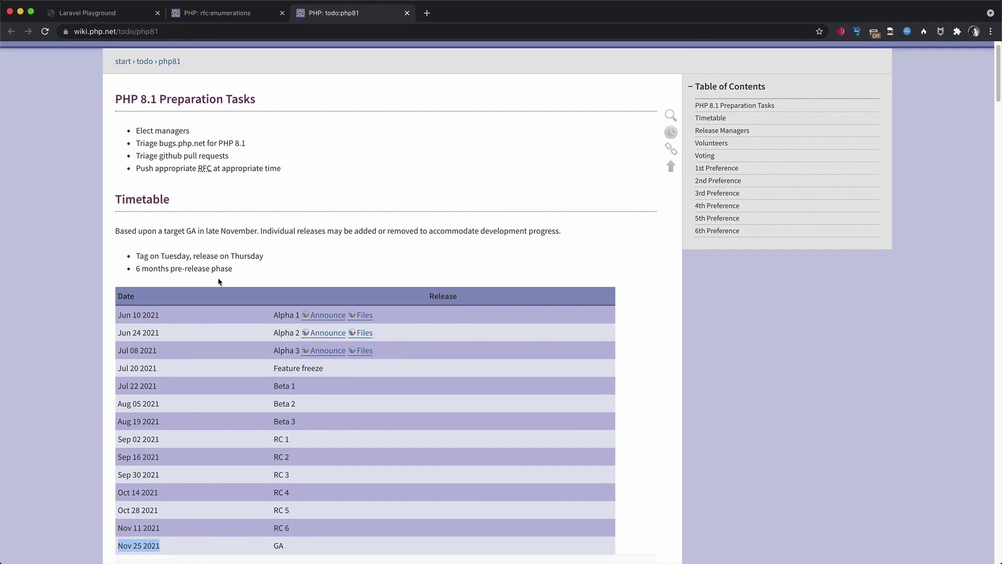
pyautogui.scroll(-1, 219, 282)
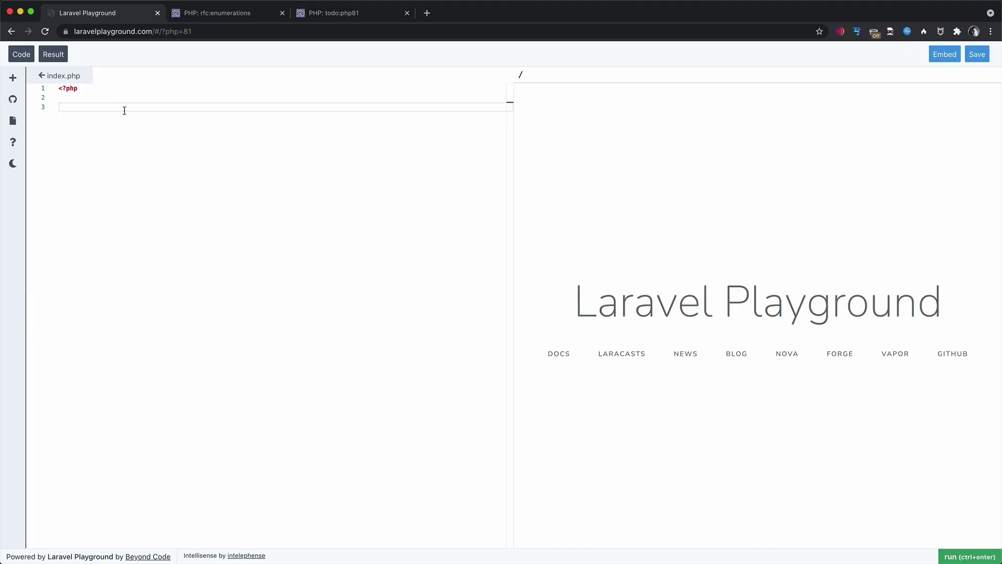
pyautogui.write('php')
pyautogui.write('info();')
# Run phpinfo() and confirm the result reports PHP Version 8.1.0alpha3
pyautogui.hotkey('ctrl', 'Return')
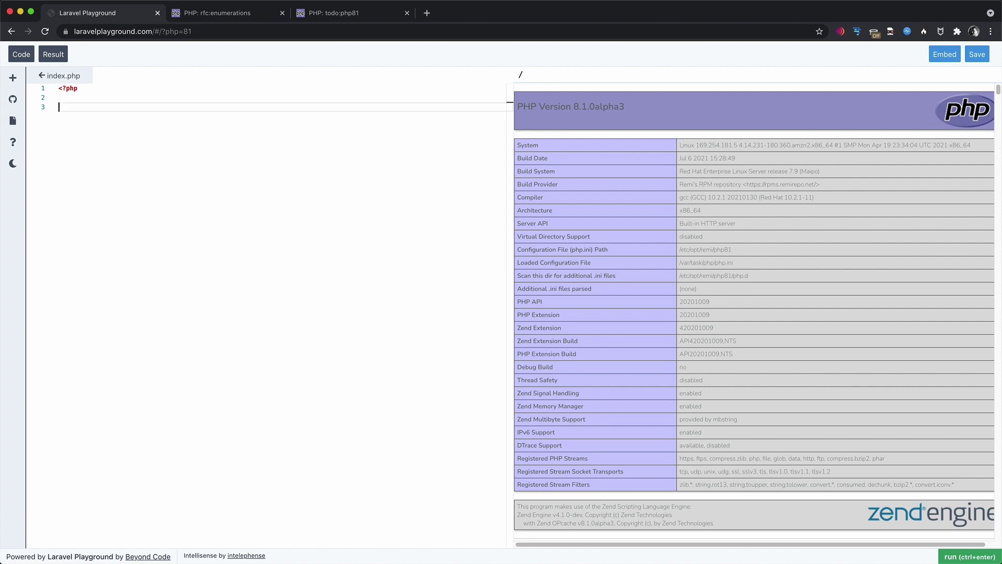
pyautogui.write('class Us')
pyautogui.write('erRole {')
# Write the UserRole class with a public const ADMIN line, then duplicate that line
pyautogui.press('Return')
pyautogui.write('const')
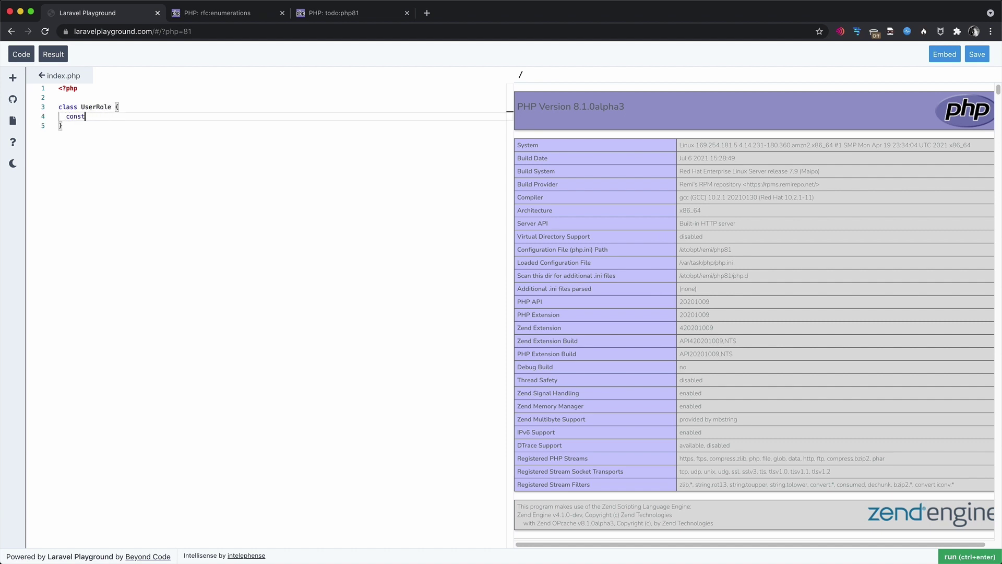
pyautogui.write('publ')
pyautogui.write('ic')
pyautogui.press('End')
pyautogui.write("ADMIN = 'admi")
pyautogui.hotkey('shift', 'Home')
pyautogui.press('super+c')
pyautogui.press('End')
pyautogui.press('Return')
pyautogui.press('super+v')
# Rename the copy to USER with value 'user' and add a SUPPORT constant
pyautogui.hotkey('alt', 'Left')
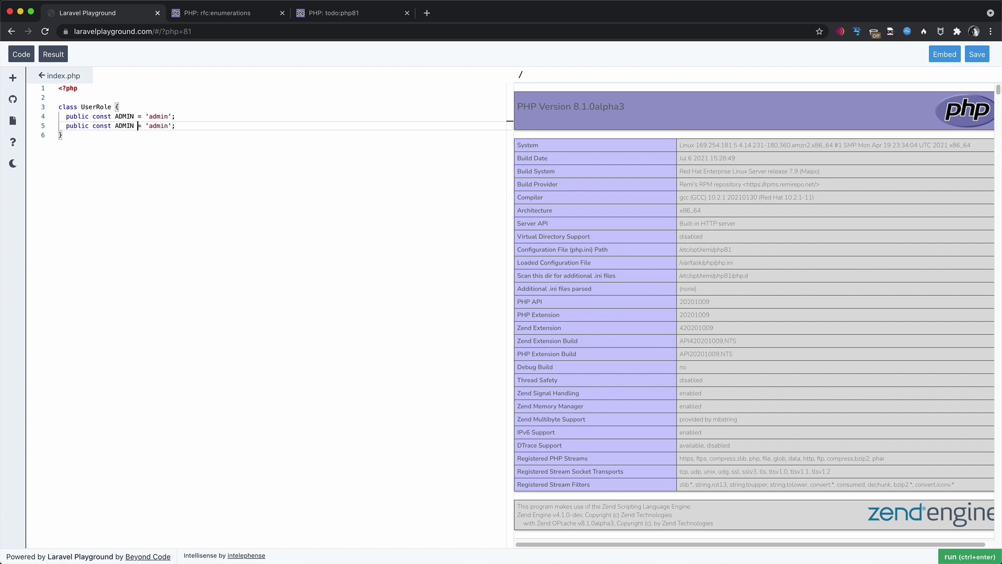
pyautogui.hotkey('alt', 'shift', 'Left')
pyautogui.write('USer')
pyautogui.hotkey('shift', 'Left')
pyautogui.hotkey('shift', 'Left')
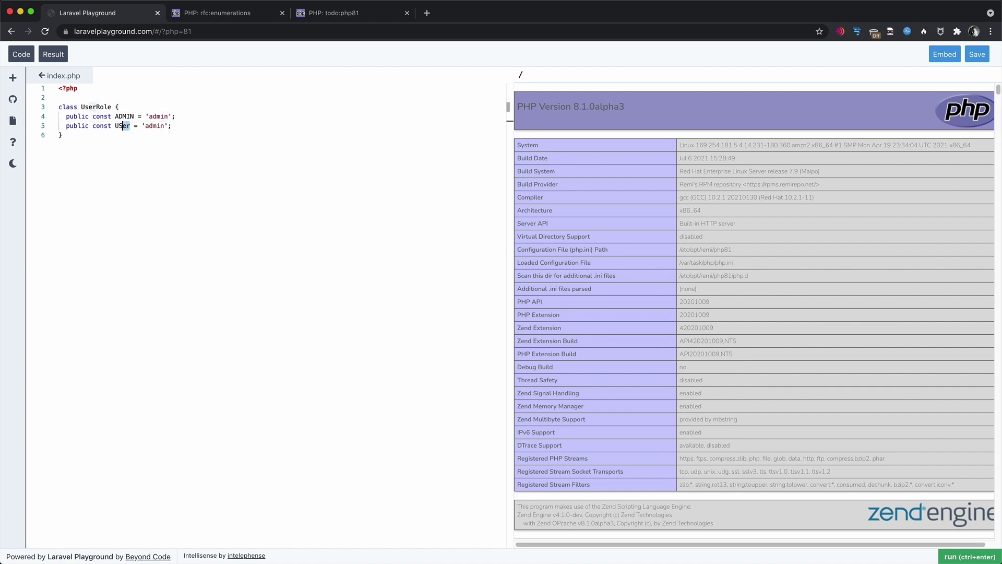
pyautogui.write('ER')
pyautogui.hotkey('alt', 'Right')
pyautogui.hotkey('alt', 'Right')
pyautogui.hotkey('alt', 'shift', 'Left')
pyautogui.write('user')
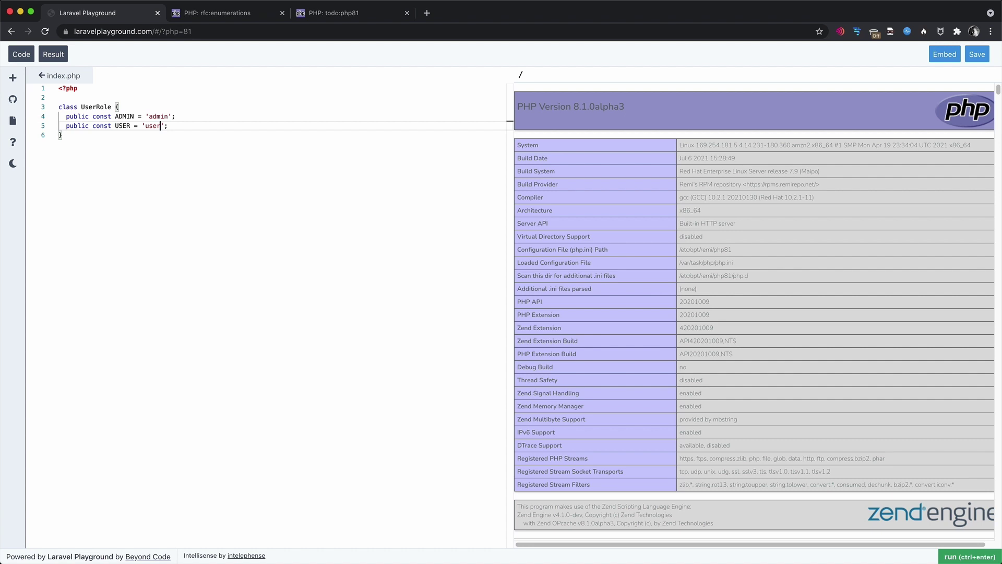
pyautogui.press('End')
pyautogui.press('Return')
pyautogui.write('public const ')
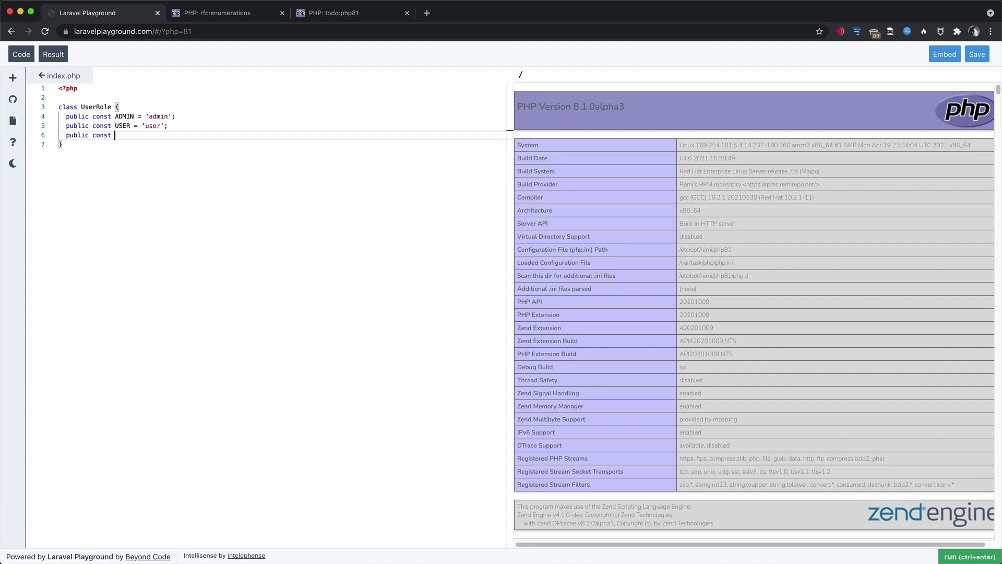
pyautogui.write("SUPPORT = 'su")
pyautogui.write("pport';")
# Add dd(UserRole::SUPPORT); below the class and run it to show "support"
pyautogui.press('Down')
pyautogui.press('Return')
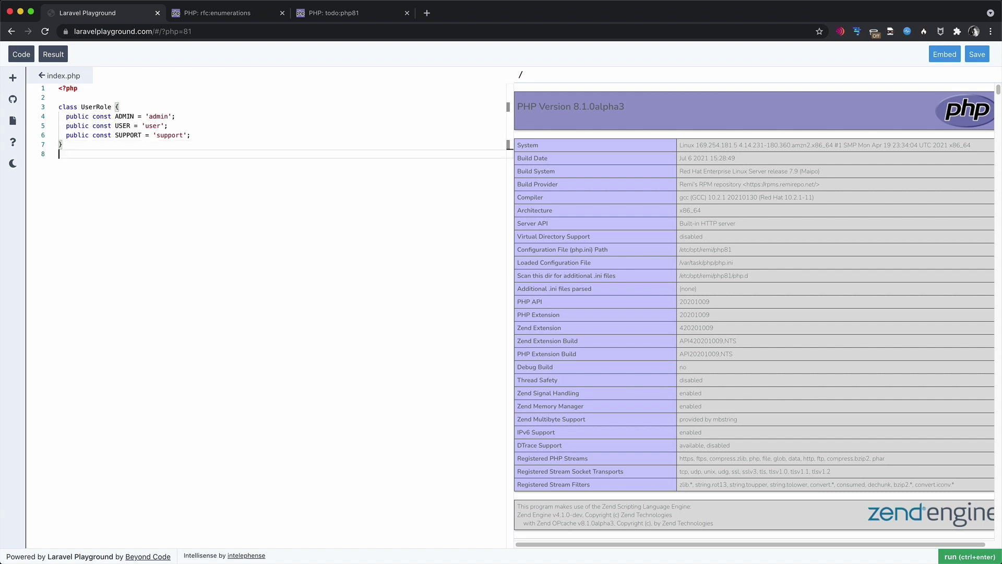
pyautogui.press('Return')
pyautogui.write('dd(Use')
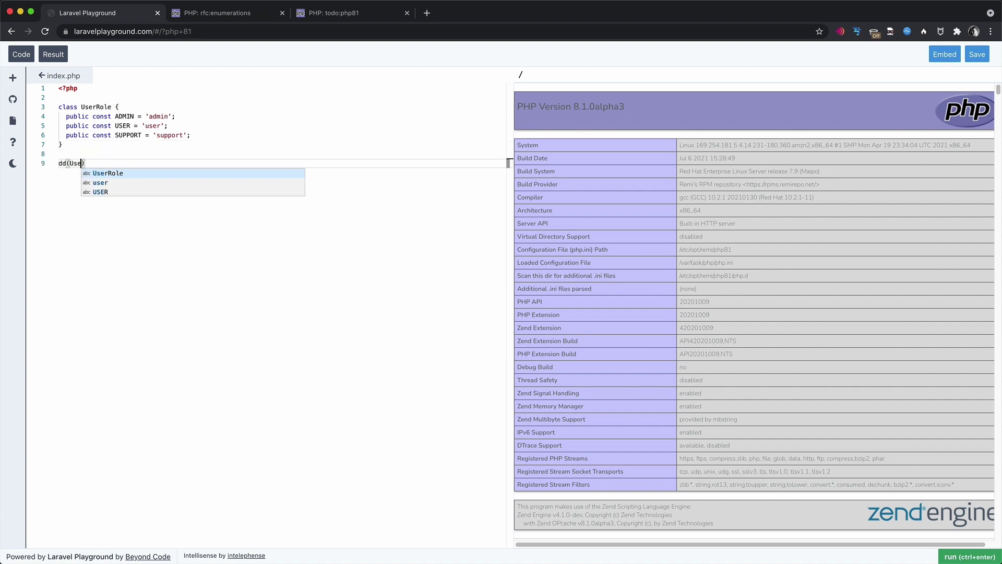
pyautogui.write('rRole::')
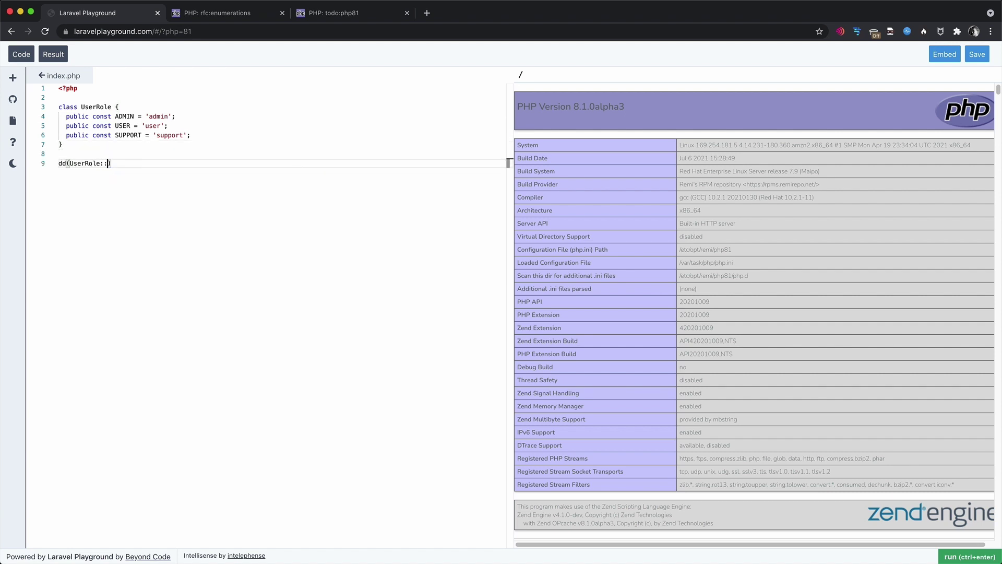
pyautogui.write('SUP')
pyautogui.press('Return')
pyautogui.press('End')
pyautogui.write(';')
pyautogui.hotkey('ctrl', 'Return')
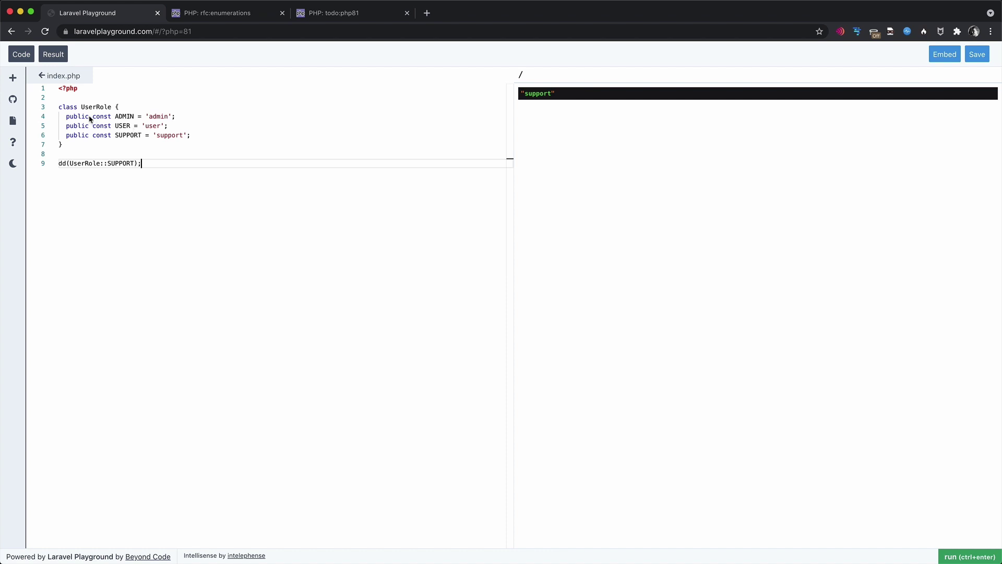
# Turn the UserRole class into an enum and make ADMIN a plain case without a value
pyautogui.doubleClick(69, 107)
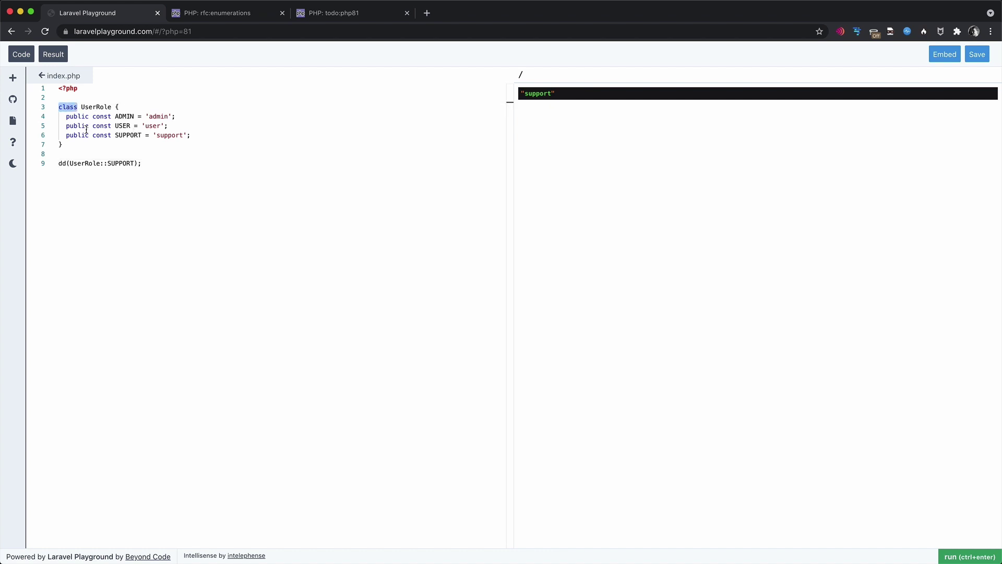
pyautogui.write('enum')
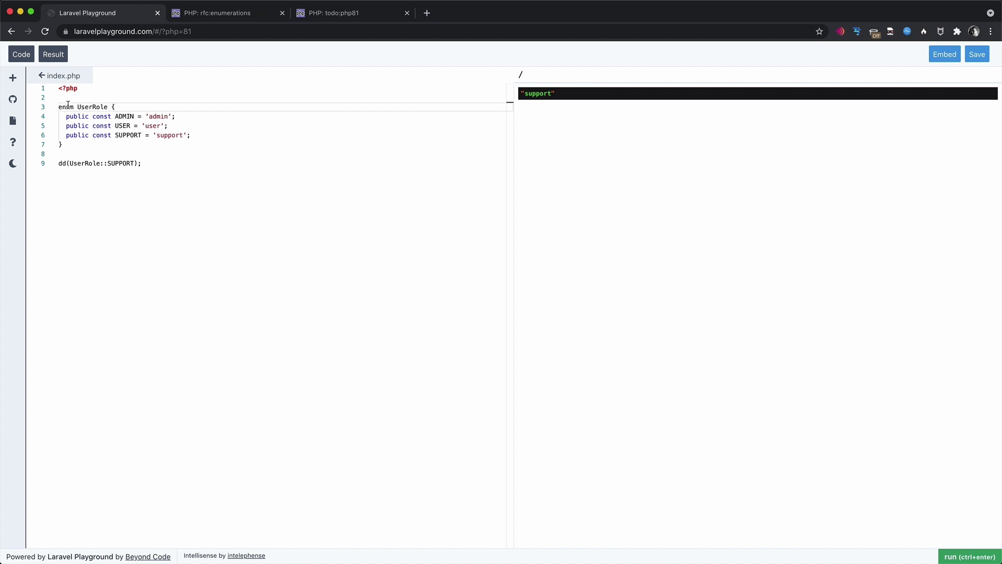
pyautogui.click(115, 116)
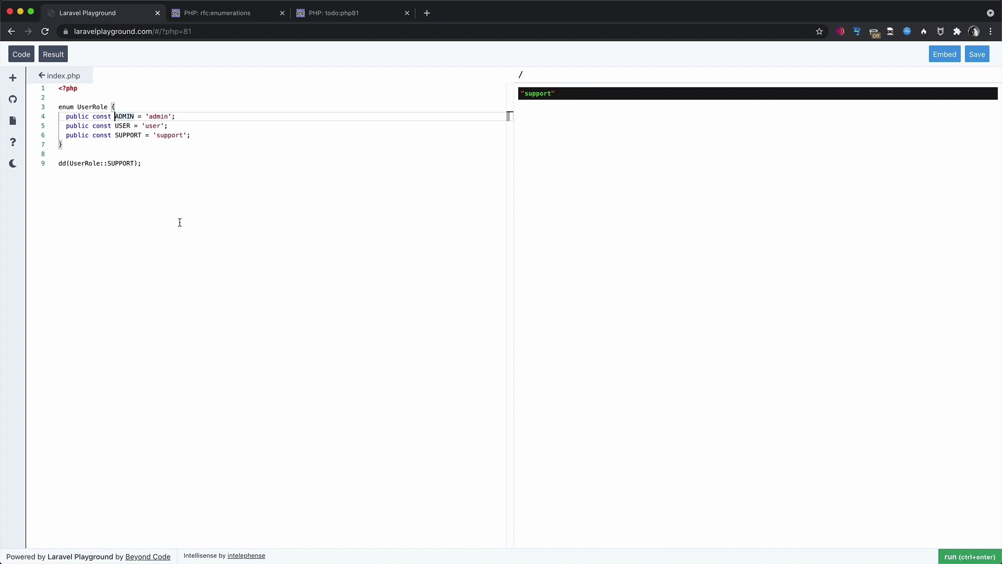
pyautogui.hotkey('alt', 'BackSpace')
pyautogui.hotkey('alt', 'BackSpace')
pyautogui.write('c')
pyautogui.write('ase')
pyautogui.press('Down')
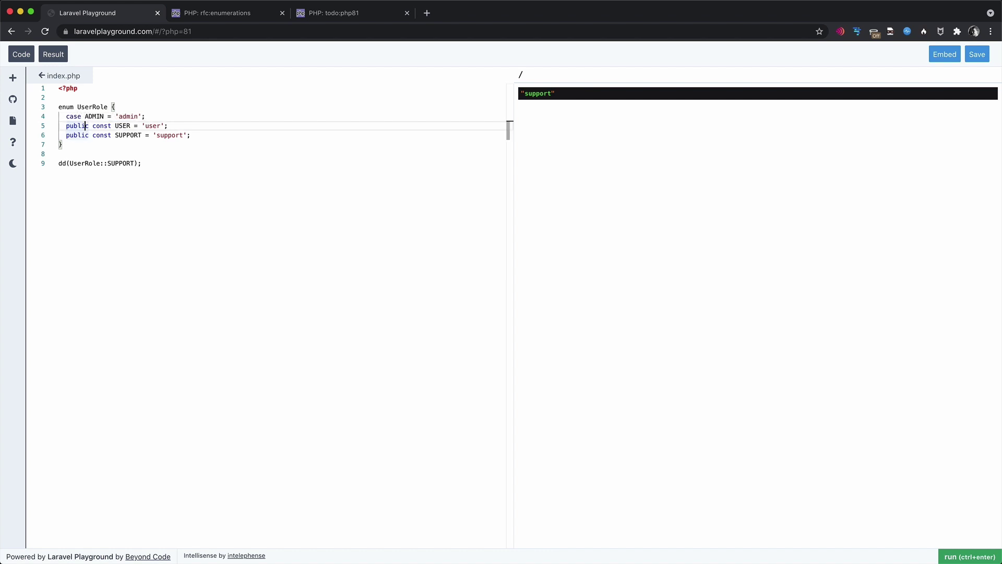
pyautogui.press('Up')
pyautogui.hotkey('alt', 'Right')
pyautogui.hotkey('shift', 'End')
pyautogui.hotkey('shift', 'Left')
pyautogui.press('BackSpace')
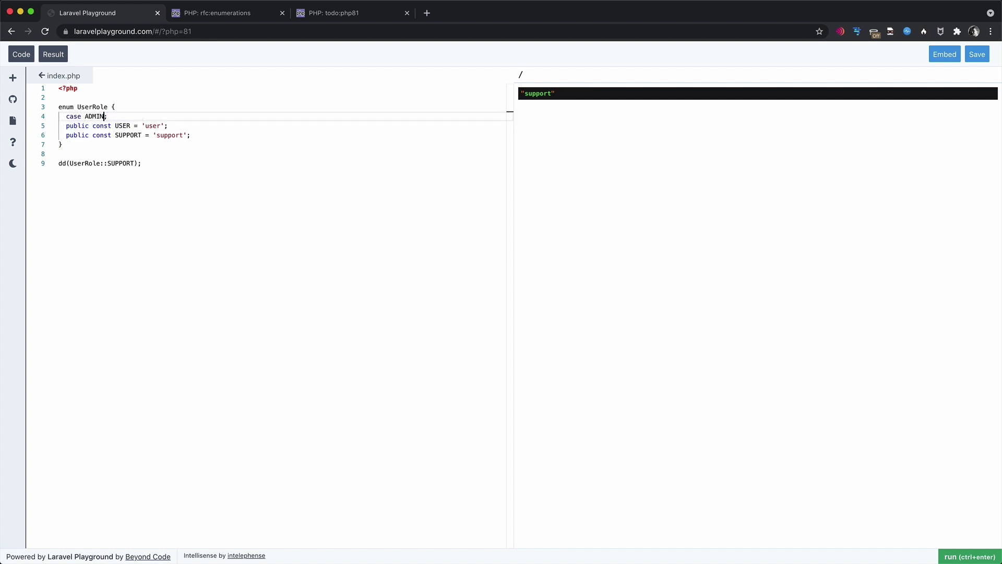
pyautogui.press('Down')
pyautogui.hotkey('alt', 'Right')
# Convert the USER constant into a plain case by removing its keywords and value
pyautogui.hotkey('shift', 'Home')
pyautogui.write('case')
pyautogui.press('Escape')
pyautogui.hotkey('alt', 'Right')
pyautogui.hotkey('shift', 'End')
pyautogui.hotkey('shift', 'Left')
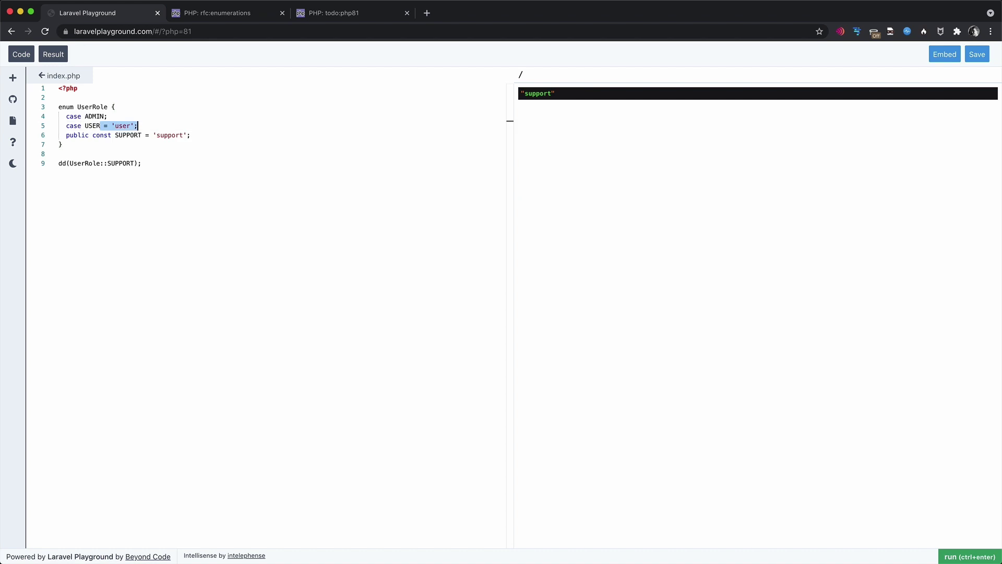
pyautogui.press('BackSpace')
# Convert the SUPPORT constant into a plain case by removing its keywords and value
pyautogui.press('Down')
pyautogui.hotkey('shift', 'Home')
pyautogui.write('case')
pyautogui.press('Escape')
pyautogui.hotkey('alt', 'Right')
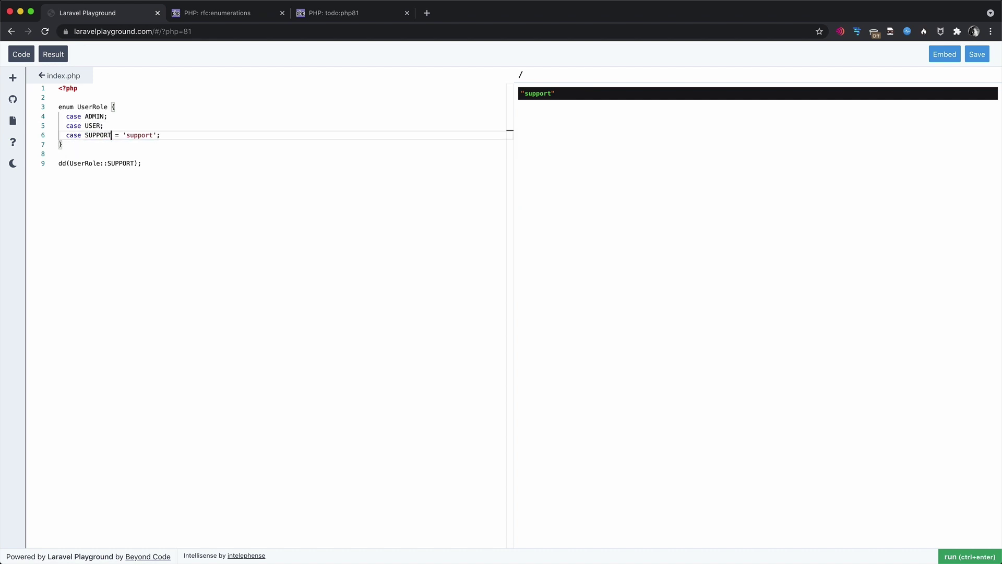
pyautogui.hotkey('shift', 'End')
pyautogui.hotkey('shift', 'Left')
pyautogui.press('BackSpace')
# Run the UserRole::SUPPORT dump and inspect the resulting enum case object
pyautogui.hotkey('ctrl', 'Return')
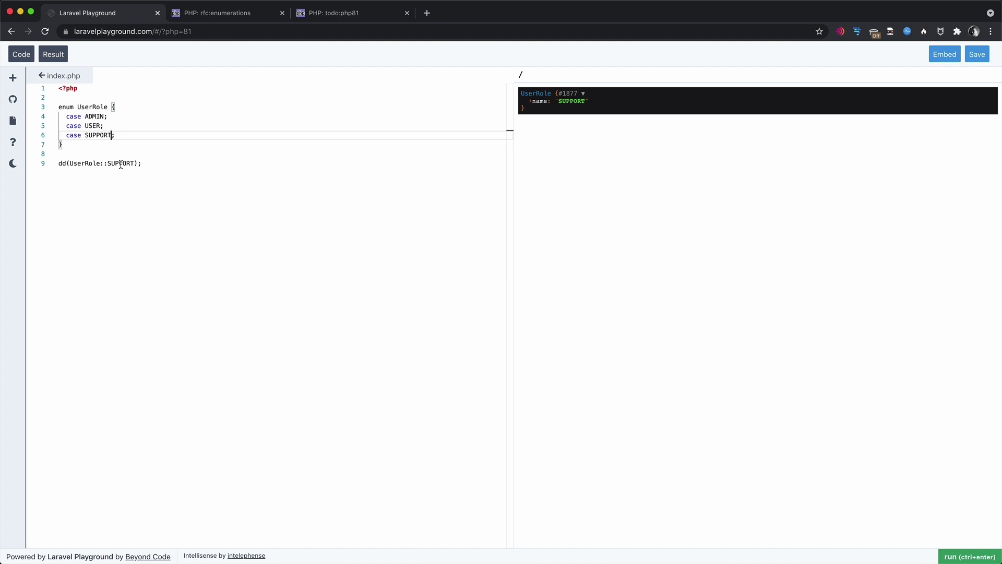
pyautogui.moveTo(69, 163)
pyautogui.mouseDown()
pyautogui.moveTo(146, 163)
pyautogui.moveTo(134, 164)
pyautogui.mouseUp()
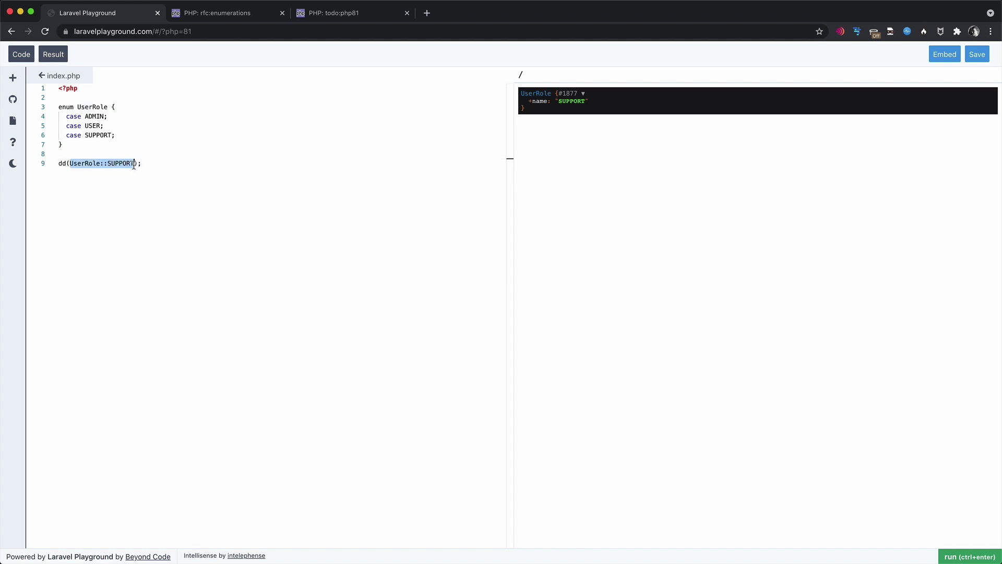
pyautogui.click(99, 134)
pyautogui.doubleClick(100, 135)
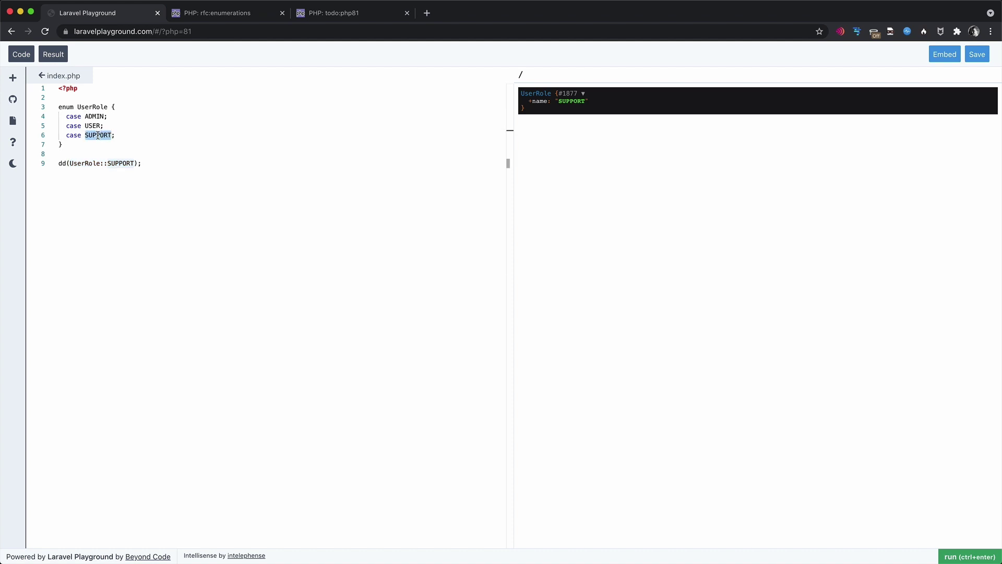
pyautogui.click(92, 107)
pyautogui.doubleClick(91, 107)
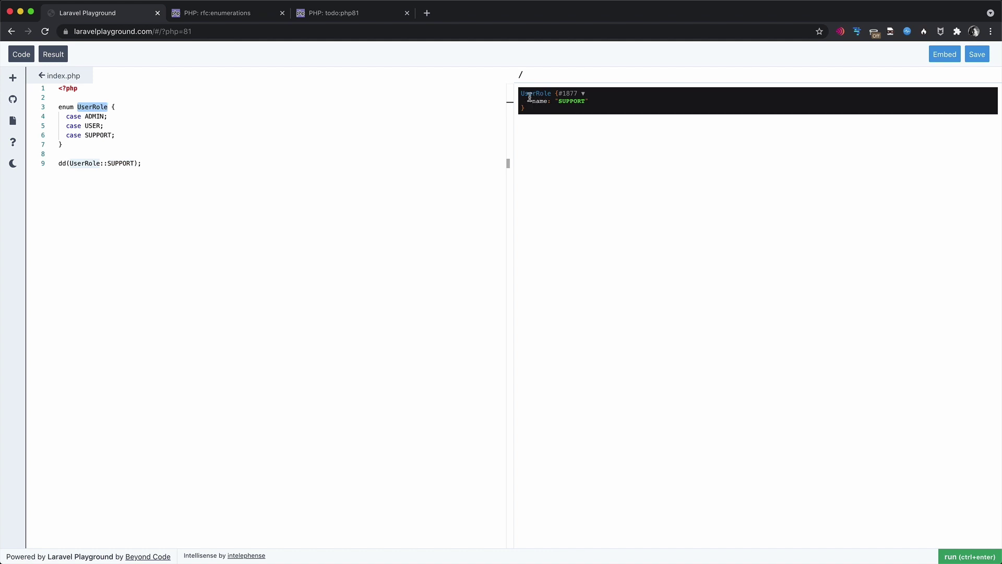
pyautogui.moveTo(532, 100); pyautogui.dragTo(585, 112)
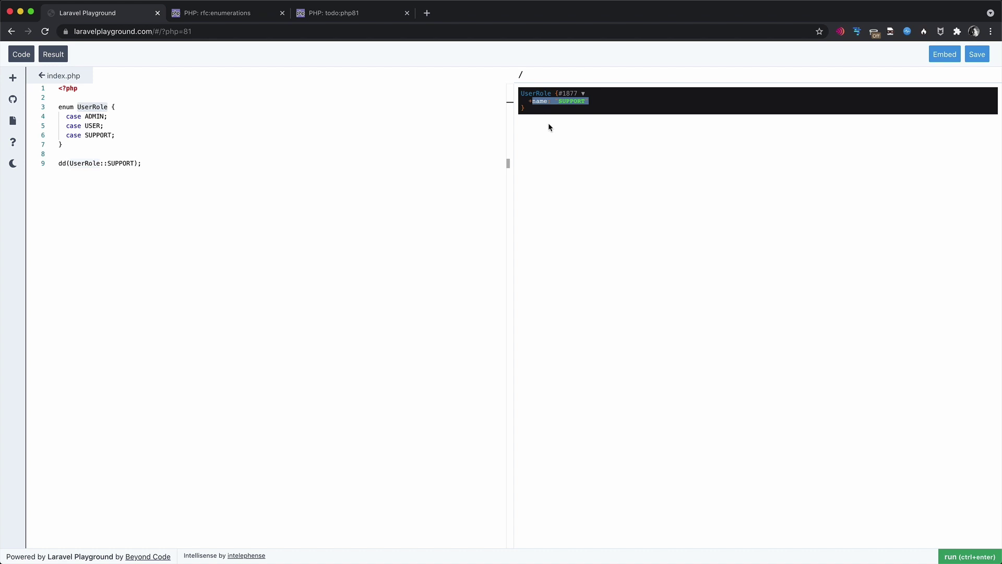
pyautogui.click(533, 136)
# Append ->name to UserRole::SUPPORT on the dump line and rerun
pyautogui.click(174, 163)
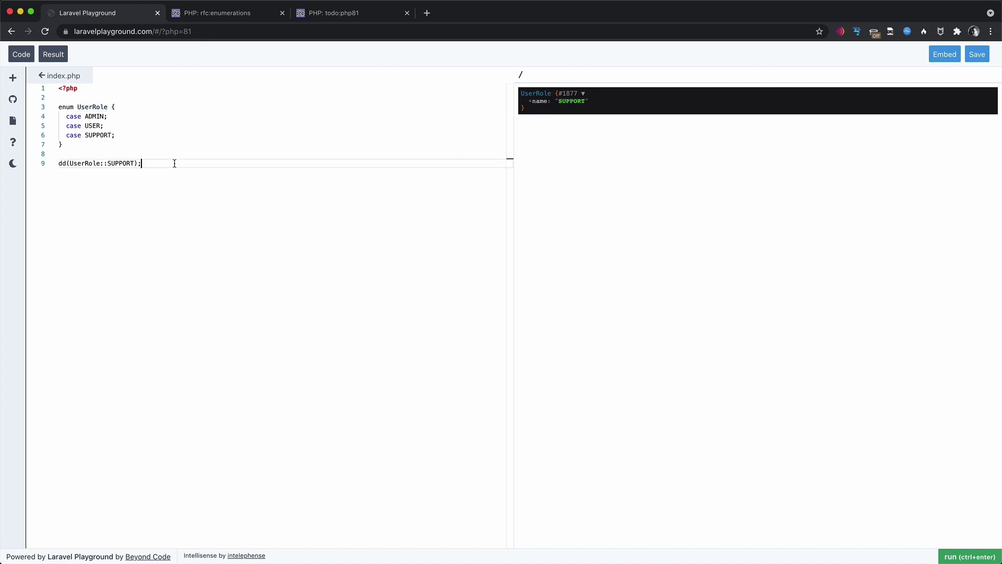
pyautogui.press('Left')
pyautogui.press('Left')
pyautogui.write('->')
pyautogui.write('name')
pyautogui.click(948, 557)
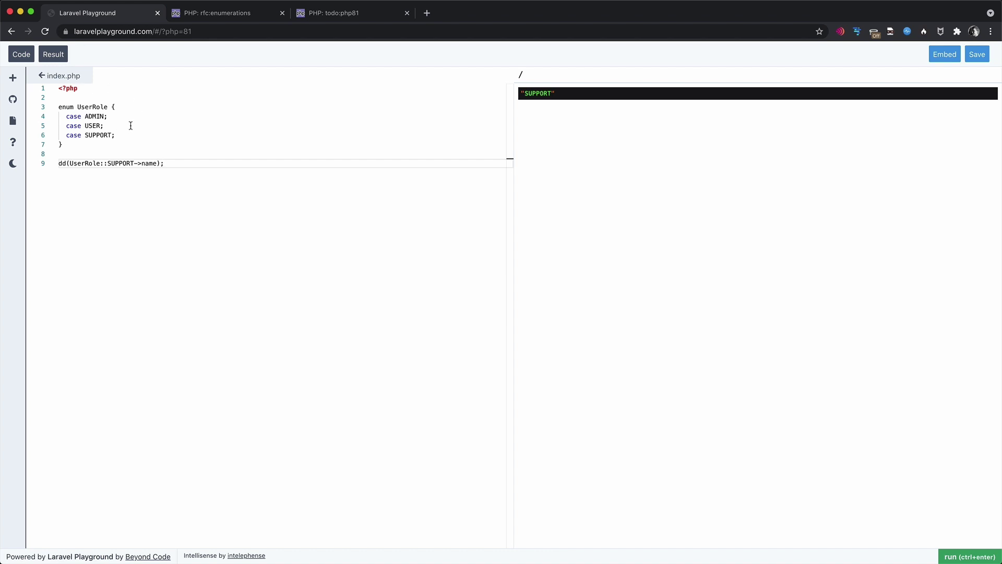
# Give the ADMIN, USER and SUPPORT cases backing values 'admin', 'user' and 'support'
pyautogui.click(140, 119)
pyautogui.press('Left')
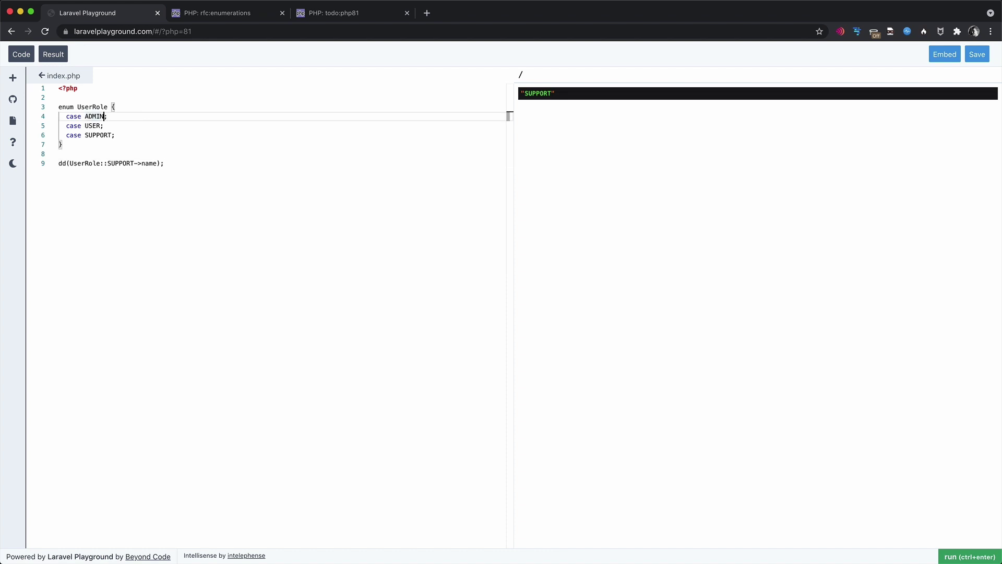
pyautogui.write('= ')
pyautogui.write("'admin")
pyautogui.press('Down')
pyautogui.press('Left')
pyautogui.write("= 'us")
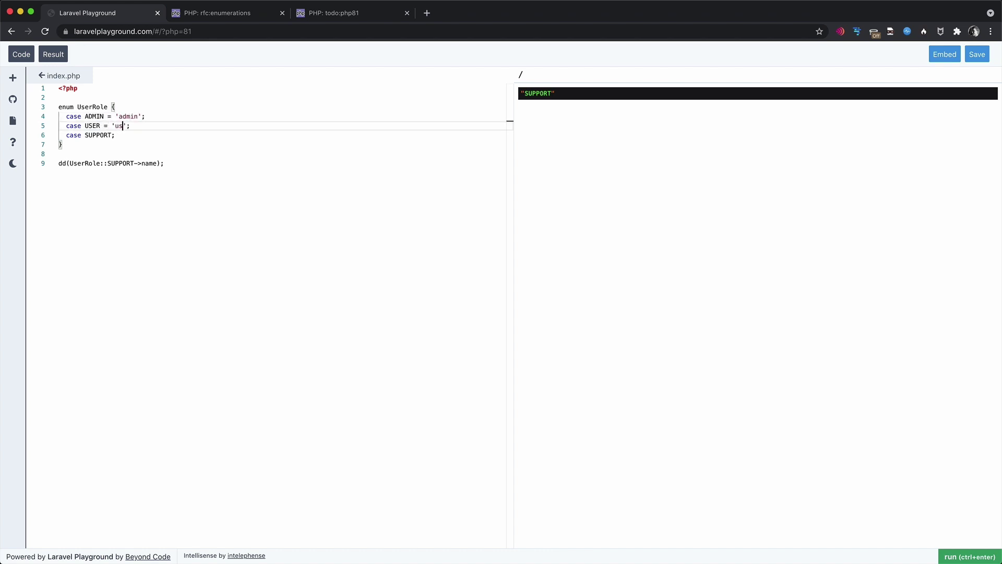
pyautogui.write('er')
pyautogui.press('Down')
pyautogui.press('Left')
pyautogui.write("= '")
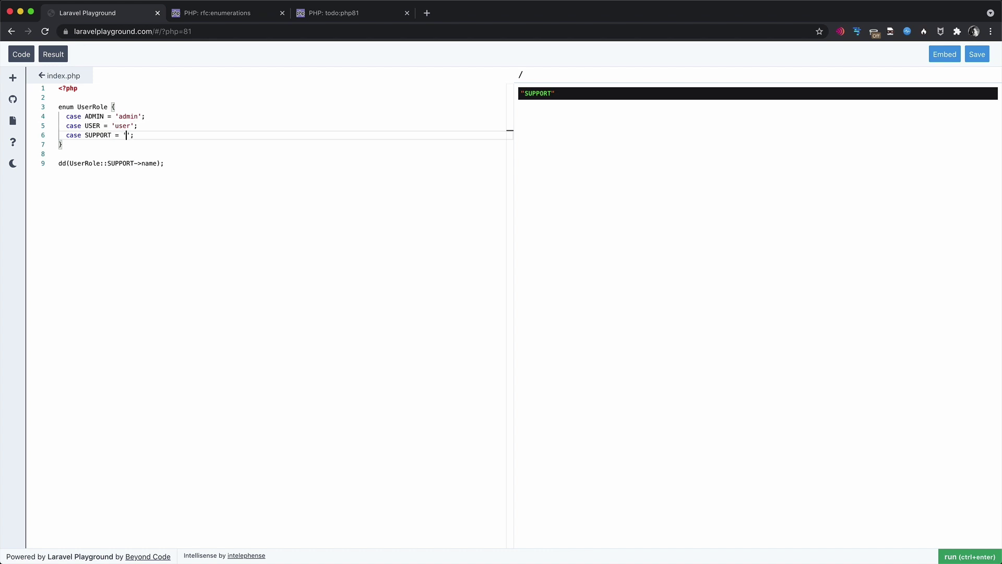
pyautogui.write('support')
# Declare UserRole as ': string' and remove ->name from the dump line
pyautogui.click(110, 107)
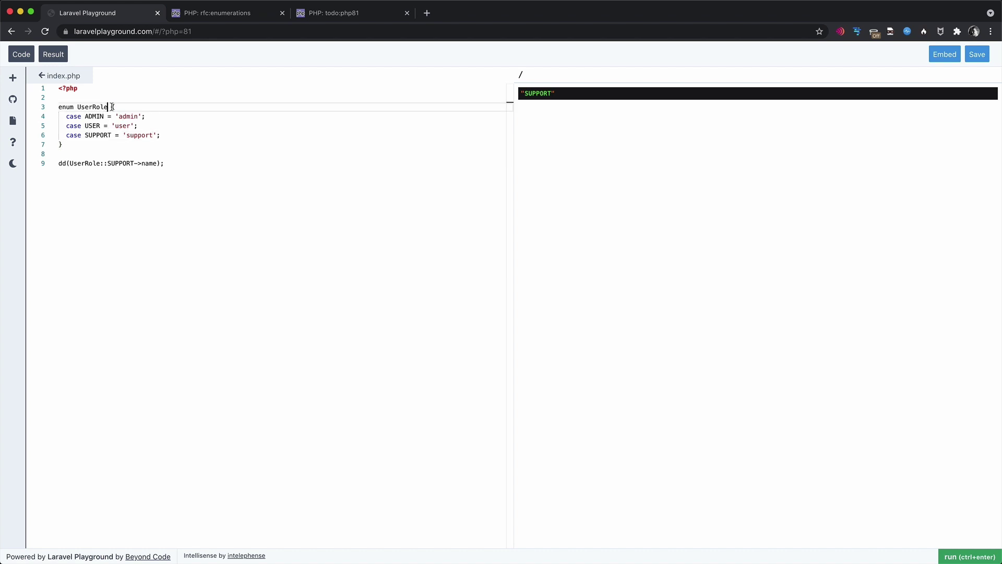
pyautogui.write(': string')
pyautogui.moveTo(160, 164); pyautogui.dragTo(136, 163)
pyautogui.press('BackSpace')
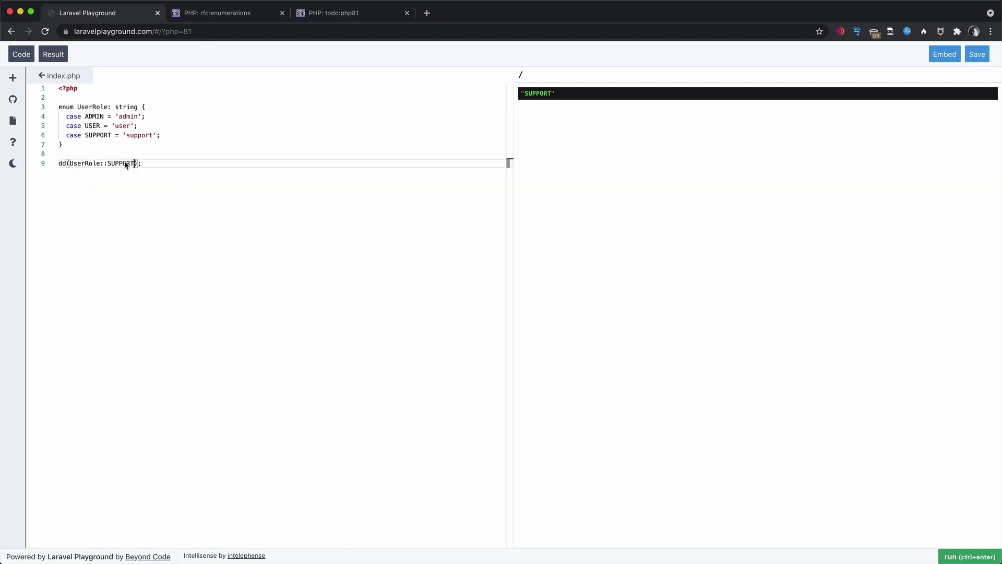
# Run the backed enum and inspect the SUPPORT case's name and 'support' value
pyautogui.click(971, 556)
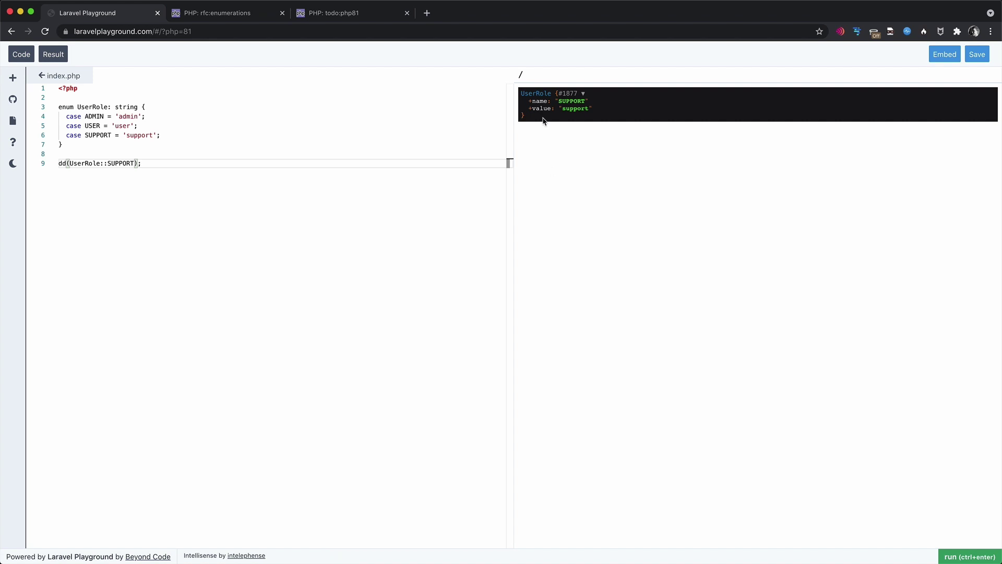
pyautogui.moveTo(531, 101); pyautogui.dragTo(597, 107)
pyautogui.click(134, 135)
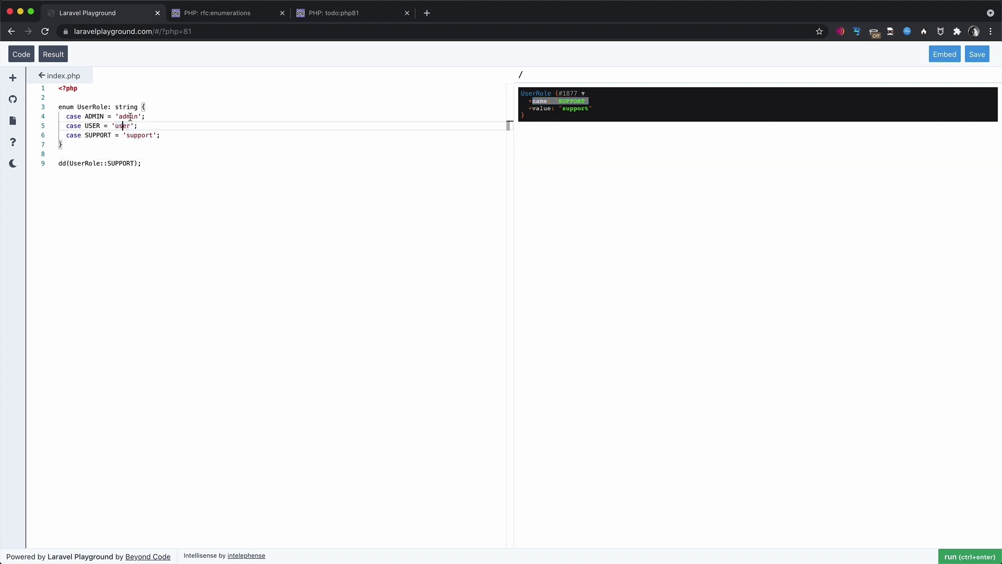
pyautogui.click(131, 116)
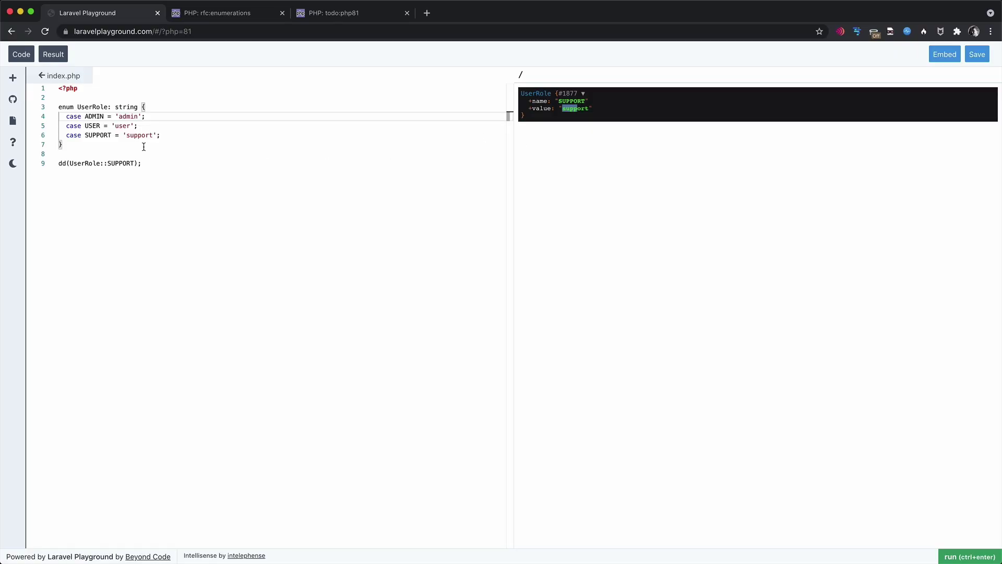
# Dump the case returned by UserRole::from('user'), then rerun with the invalid value 'usera'
pyautogui.moveTo(78, 106); pyautogui.dragTo(138, 108)
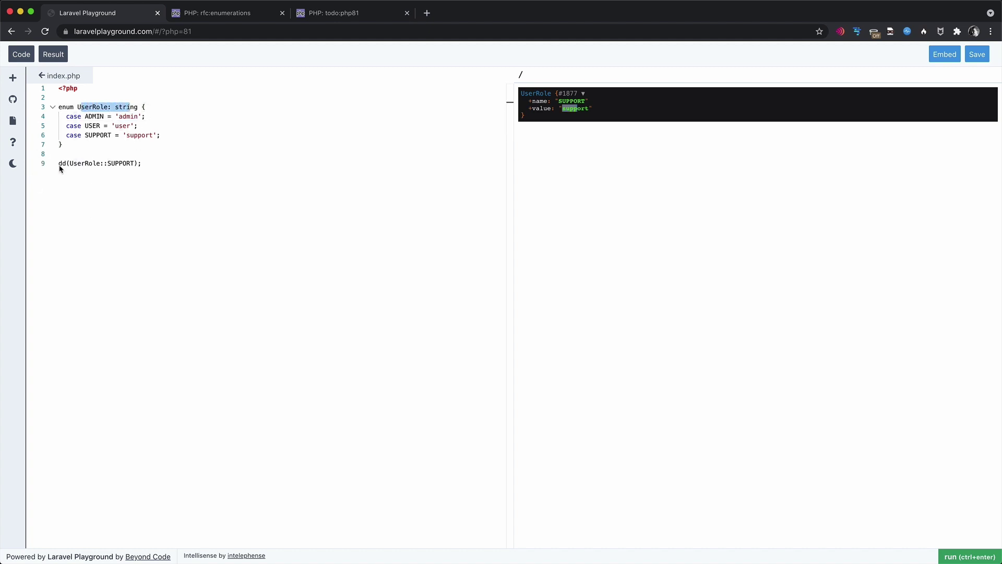
pyautogui.doubleClick(124, 164)
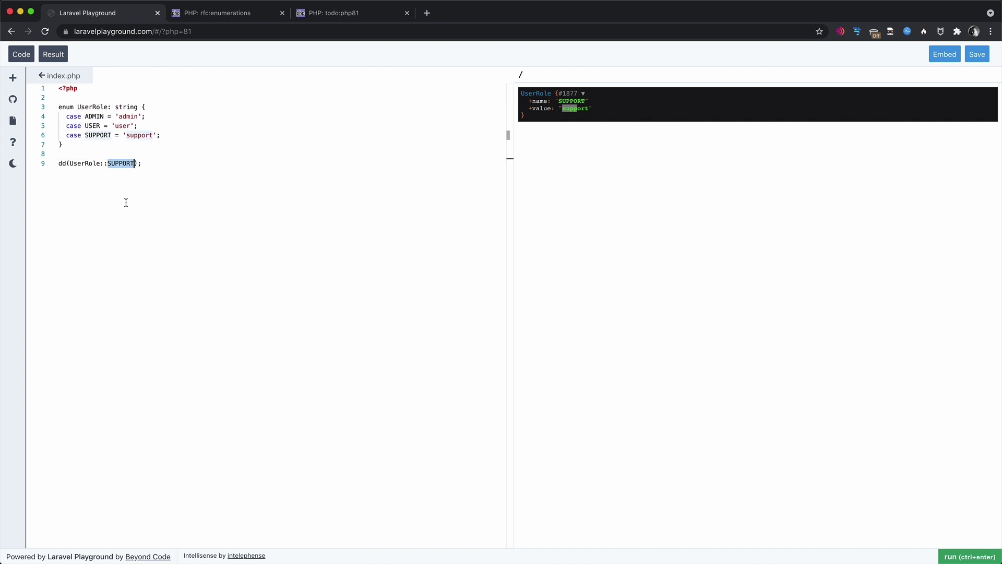
pyautogui.write('from(')
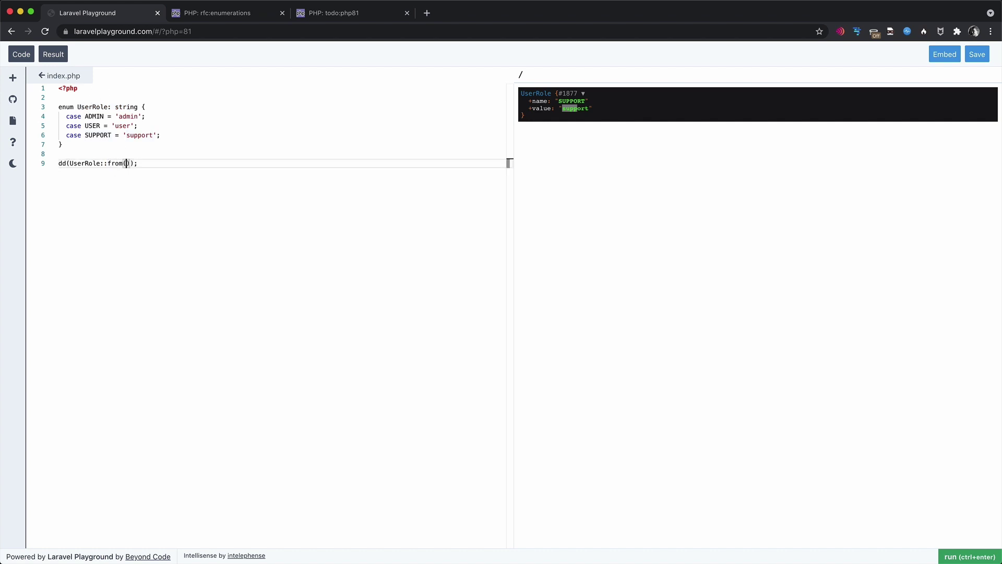
pyautogui.write("'")
pyautogui.write('support')
pyautogui.click(962, 558)
pyautogui.doubleClick(143, 164)
pyautogui.write('user')
pyautogui.click(950, 555)
pyautogui.write('a')
# Run UserRole::from('usera') and read the resulting ValueError
pyautogui.click(965, 557)
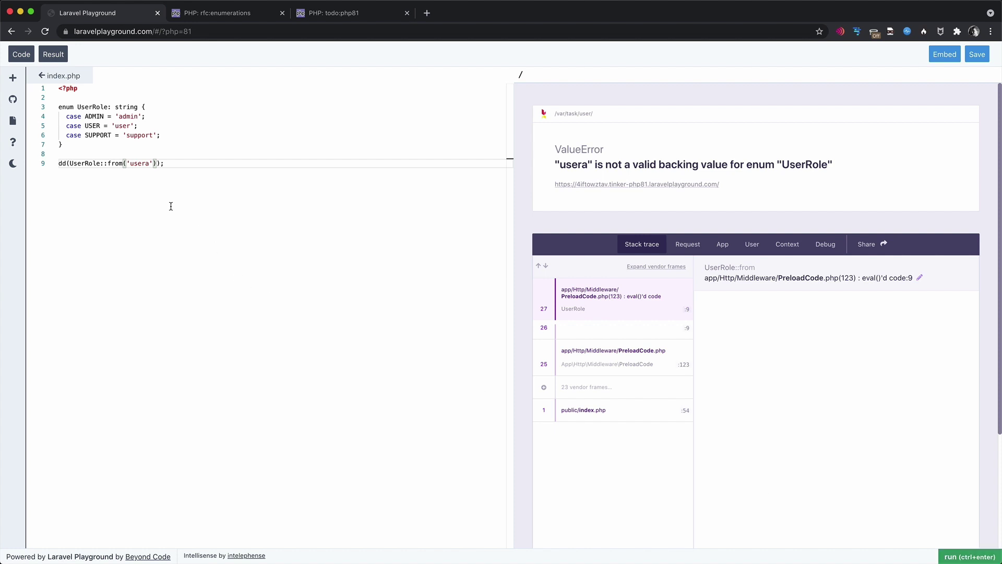
# Change the lookup to UserRole::tryFrom('usera') and run it, which returns null
pyautogui.click(107, 163)
pyautogui.write('tr')
pyautogui.write('yF')
pyautogui.press('Delete')
pyautogui.click(957, 556)
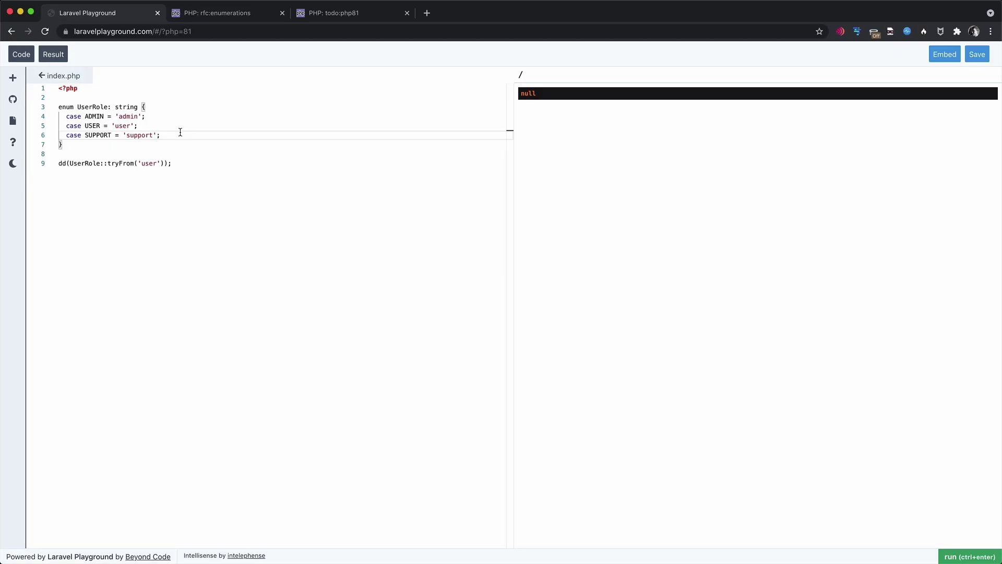
# Add a badge() method with a return type inside the UserRole enum
pyautogui.press('Return')
pyautogui.press('Return')
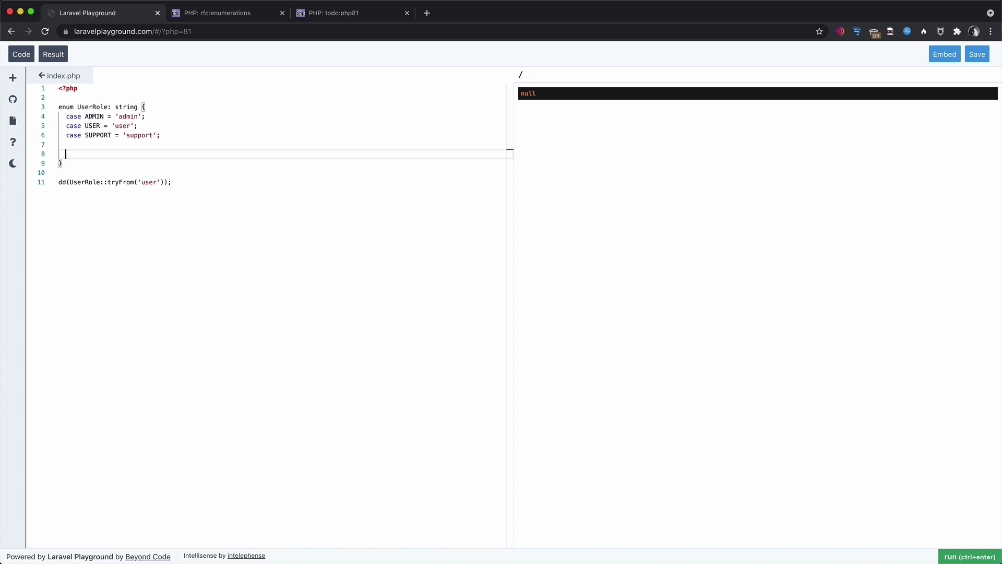
pyautogui.write('public')
pyautogui.write(' function b')
pyautogui.write('adge()')
pyautogui.press('Return')
pyautogui.write('{')
pyautogui.press('Return')
pyautogui.press('Up')
pyautogui.press('Up')
pyautogui.press('End')
pyautogui.write(': ')
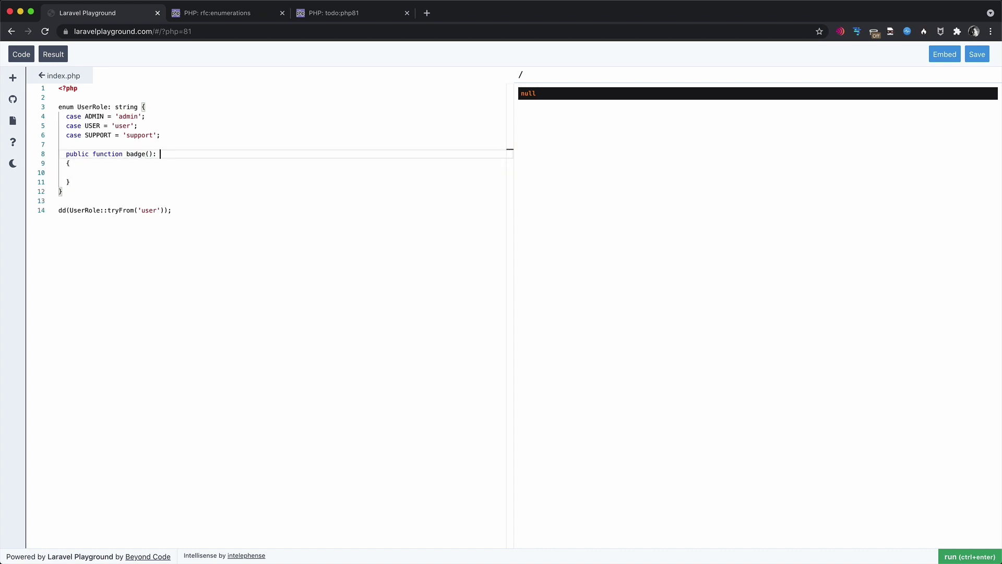
pyautogui.write('strin')
pyautogui.press('BackSpace')
pyautogui.press('BackSpace')
pyautogui.write('ring')
pyautogui.press('Down')
pyautogui.press('Down')
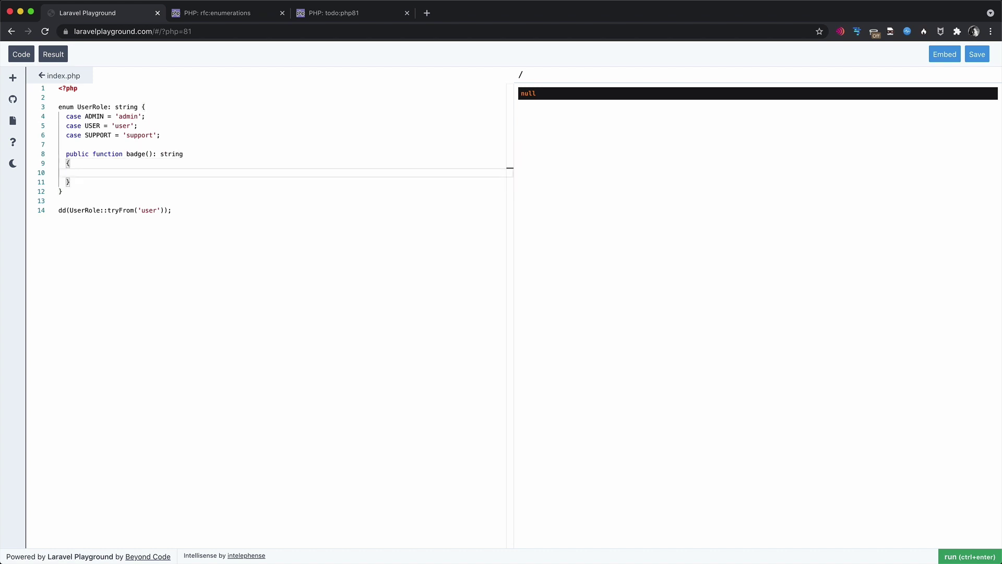
pyautogui.press('Tab')
pyautogui.write('return ')
pyautogui.write('match($this)')
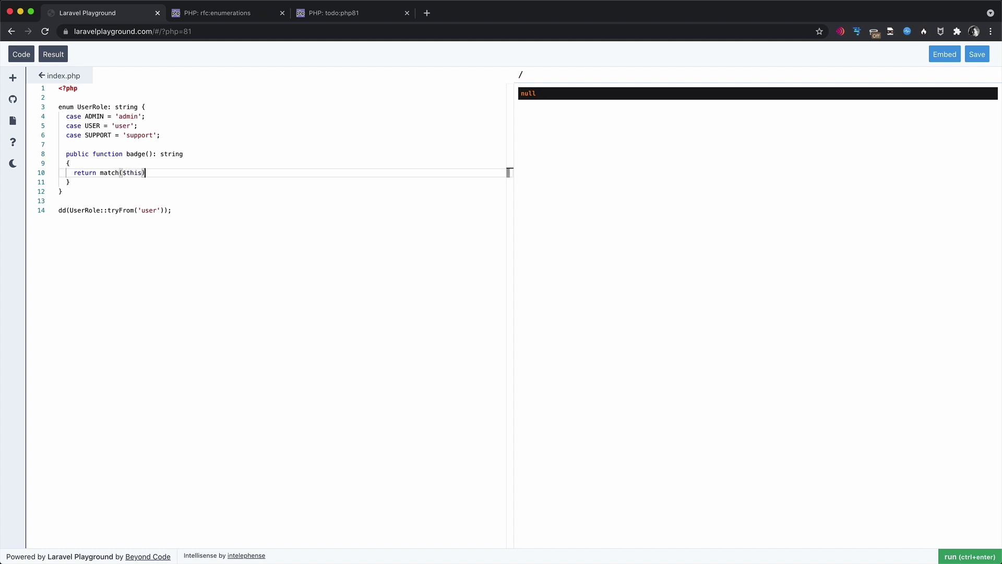
pyautogui.write(' {')
# Write a match($this) block with ADMIN => 'is-admin' and SUPPORT => 'is-support' arms
pyautogui.press('Return')
pyautogui.press('Down')
pyautogui.write(';')
pyautogui.press('Up')
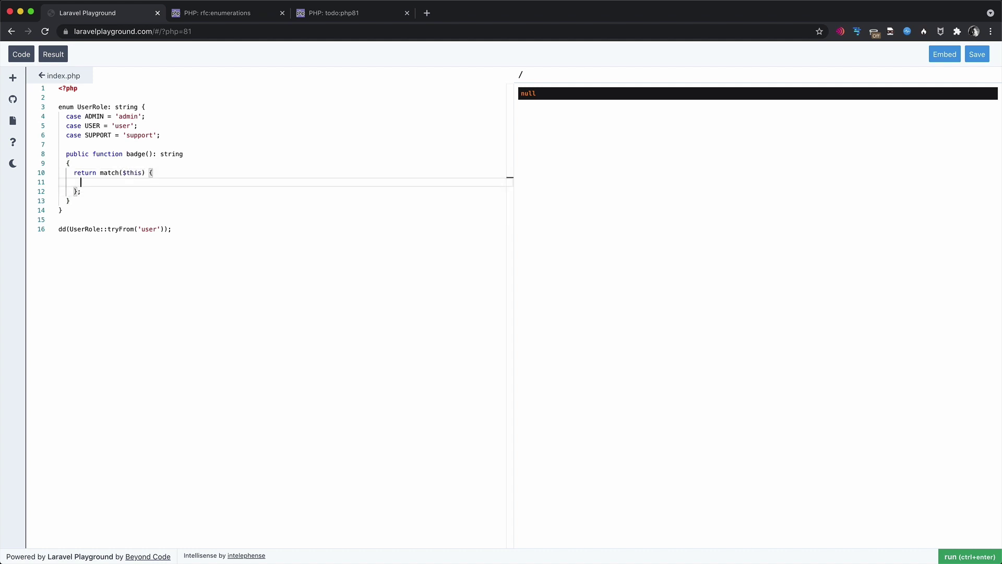
pyautogui.write('Us')
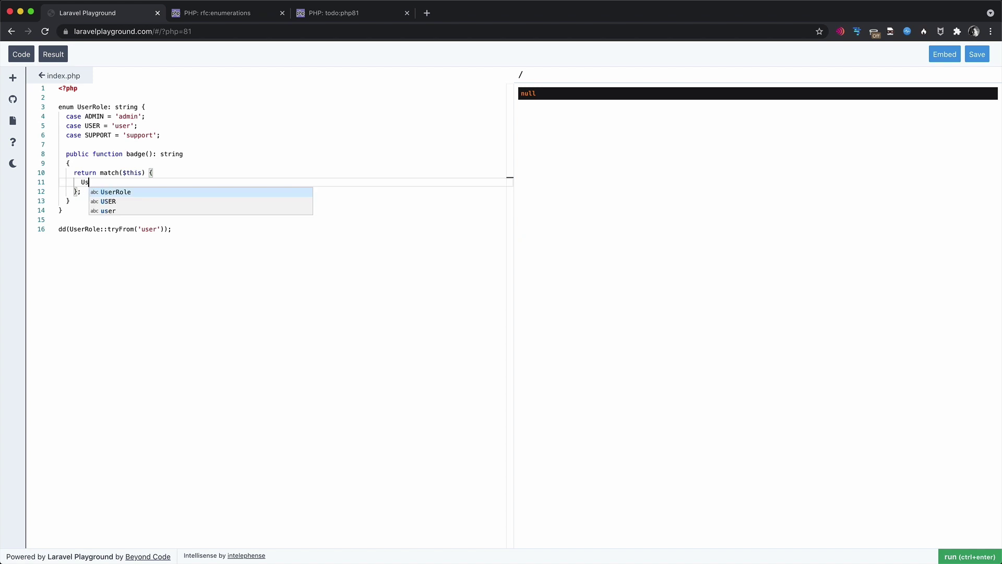
pyautogui.write('erRole::A')
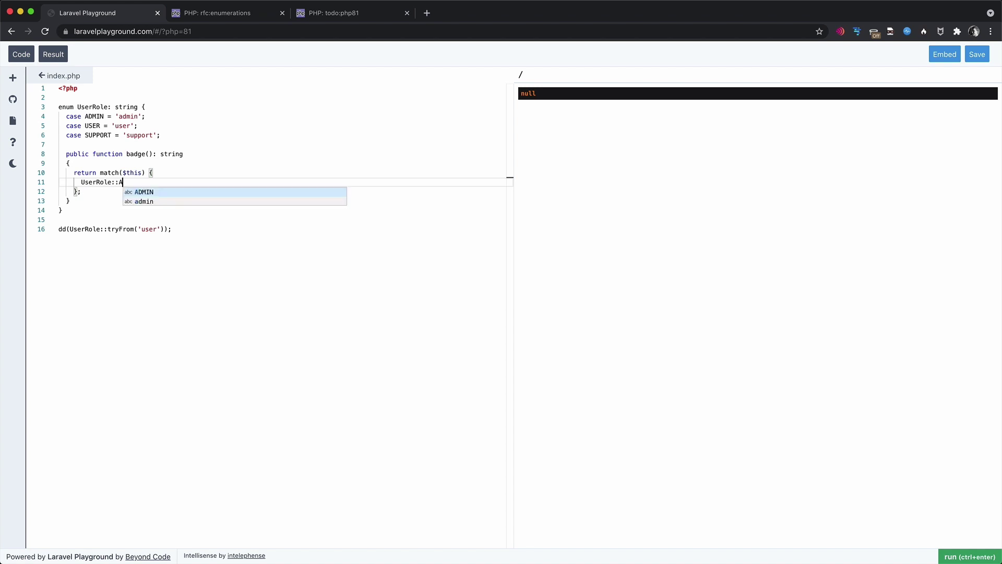
pyautogui.press('Return')
pyautogui.write('=>')
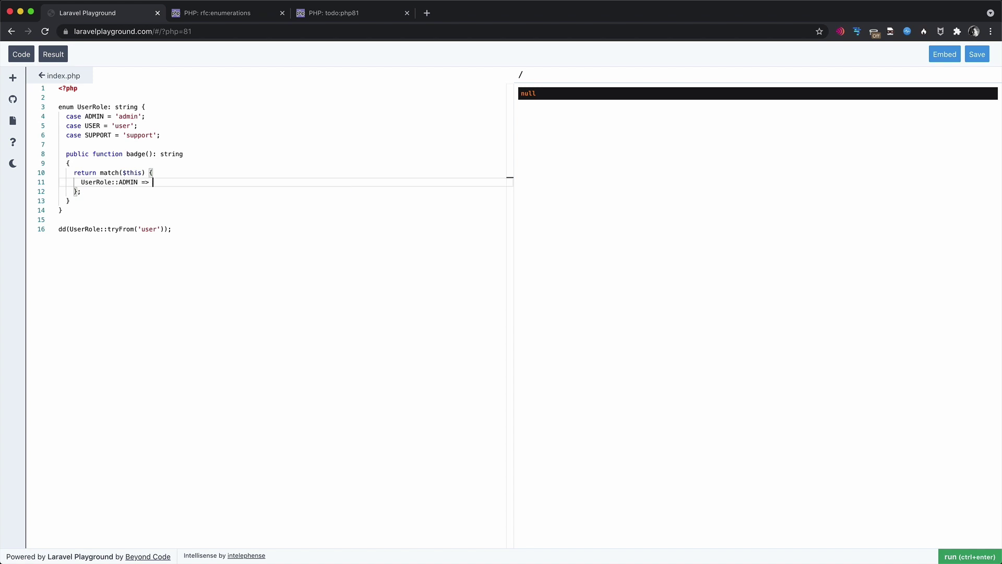
pyautogui.write(" 'is-a")
pyautogui.write("dmin',")
pyautogui.press('Return')
pyautogui.write('U')
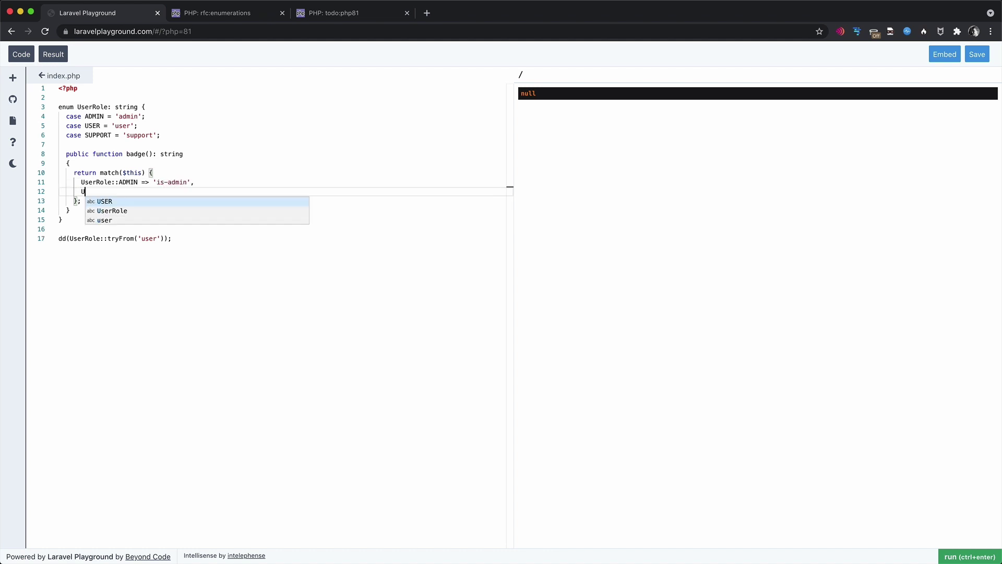
pyautogui.write('serRole::')
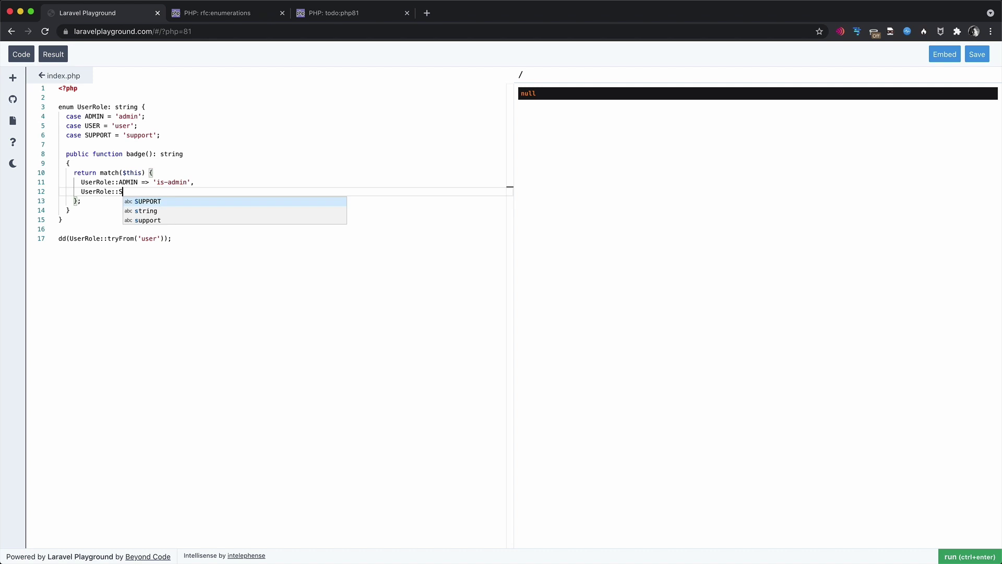
pyautogui.write('S')
pyautogui.press('Return')
pyautogui.write("=> '")
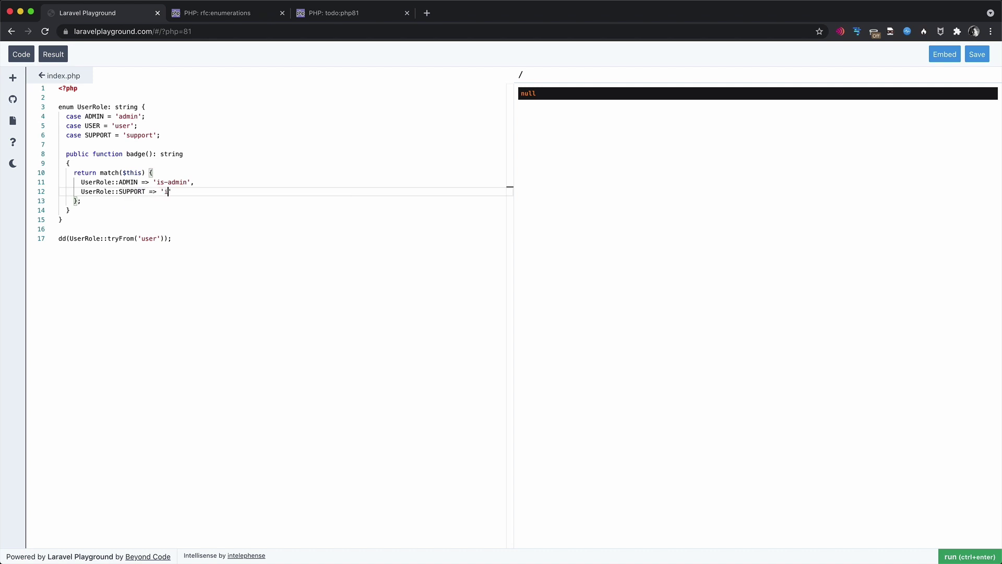
pyautogui.write("is-support'")
pyautogui.write(',')
# Insert the UserRole::USER => 'is-user' arm between the ADMIN and SUPPORT arms
pyautogui.press('Up')
pyautogui.press('Return')
pyautogui.write('Us')
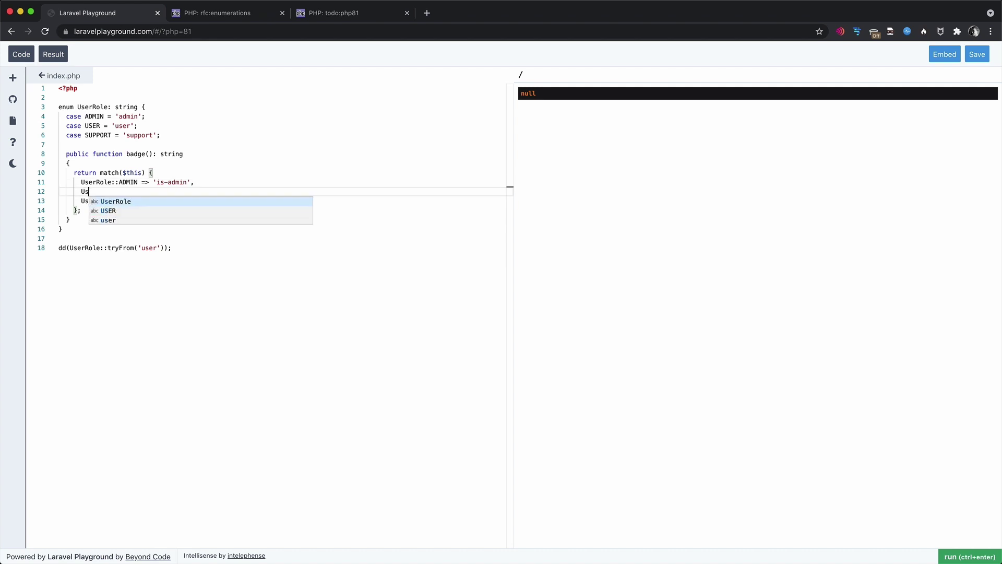
pyautogui.write('erR')
pyautogui.press('Return')
pyautogui.write('.')
pyautogui.press('BackSpace')
pyautogui.write('::U')
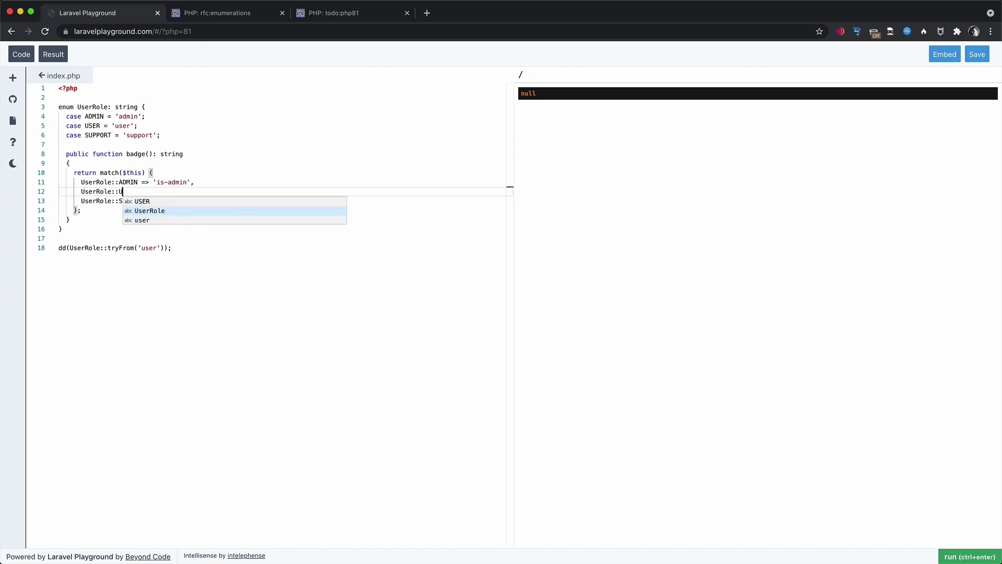
pyautogui.write("SER => '")
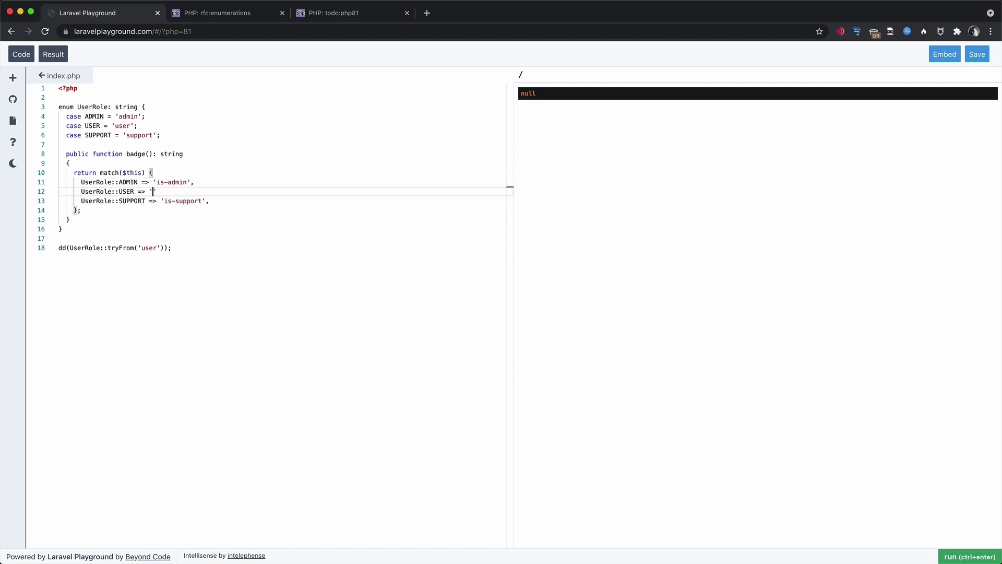
pyautogui.write('is')
pyautogui.write("-user',")
# Append ->badge() to UserRole::tryFrom('user') on line 18 and run it, returning 'is-user'
pyautogui.click(163, 249)
pyautogui.write('-')
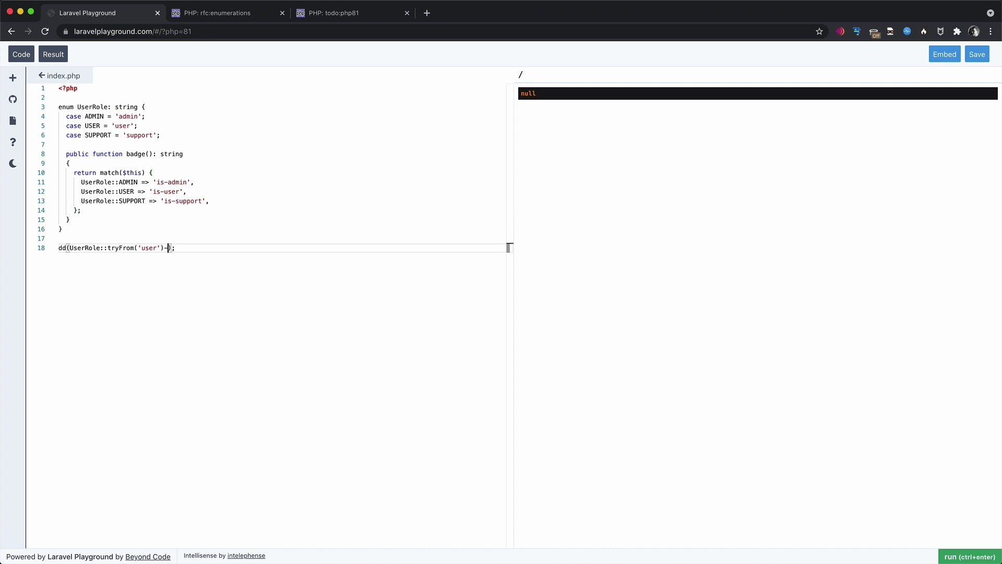
pyautogui.write('>')
pyautogui.write('badge')
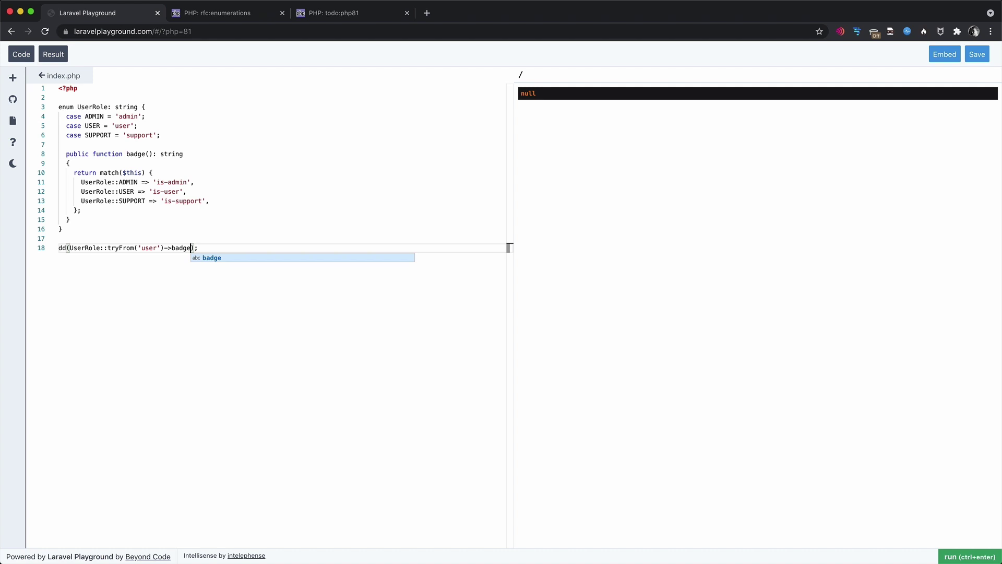
pyautogui.write('()')
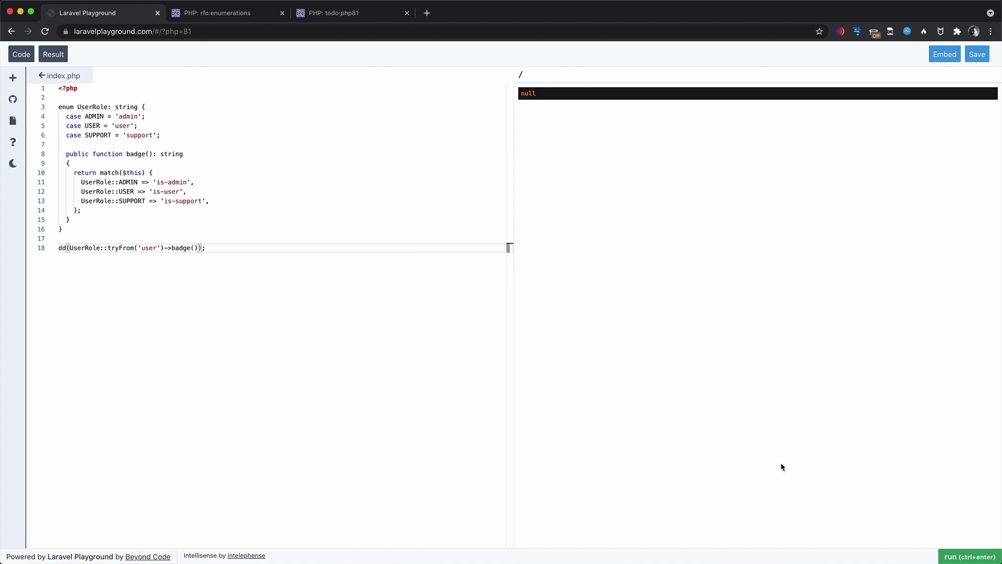
pyautogui.click(954, 557)
pyautogui.click(146, 219)
# Insert a static fromBadge($badge) method with an empty body below the SUPPORT case
pyautogui.click(165, 135)
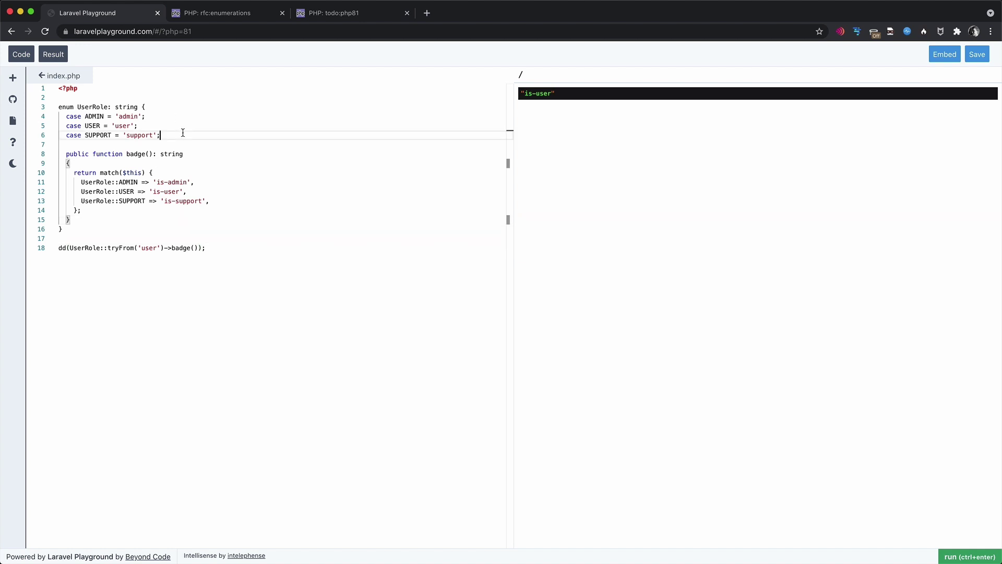
pyautogui.press('Return')
pyautogui.press('Return')
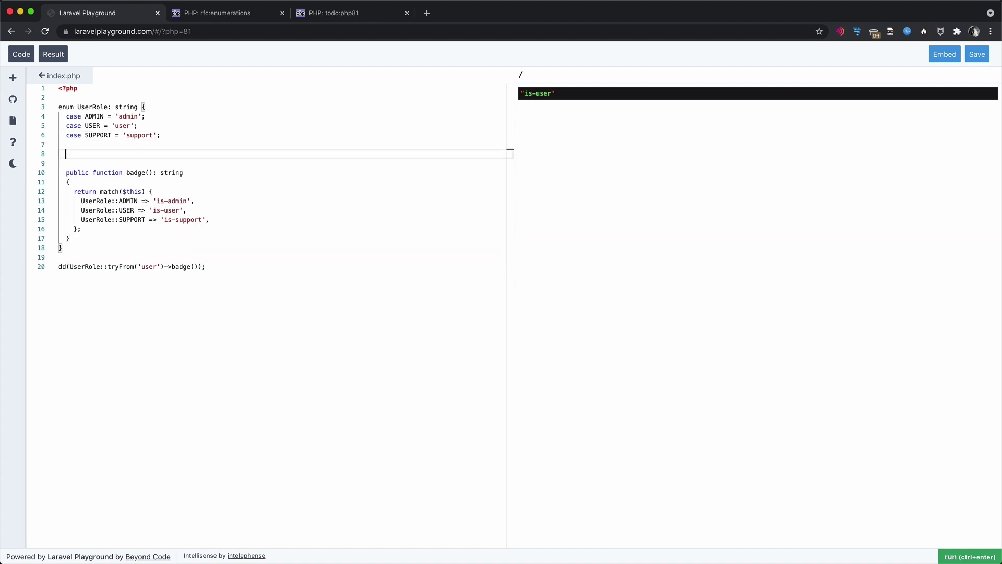
pyautogui.write('publi')
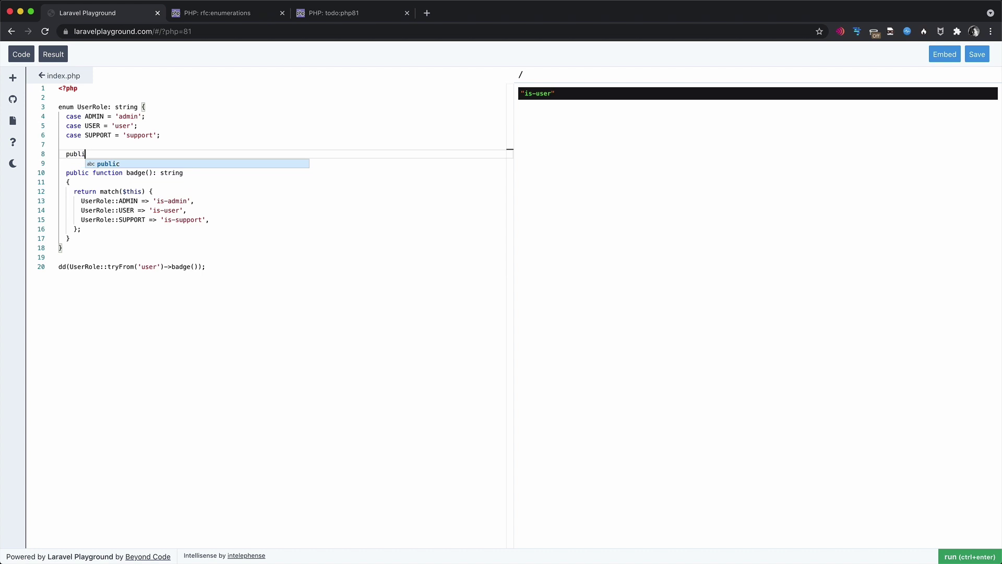
pyautogui.write('c static function ')
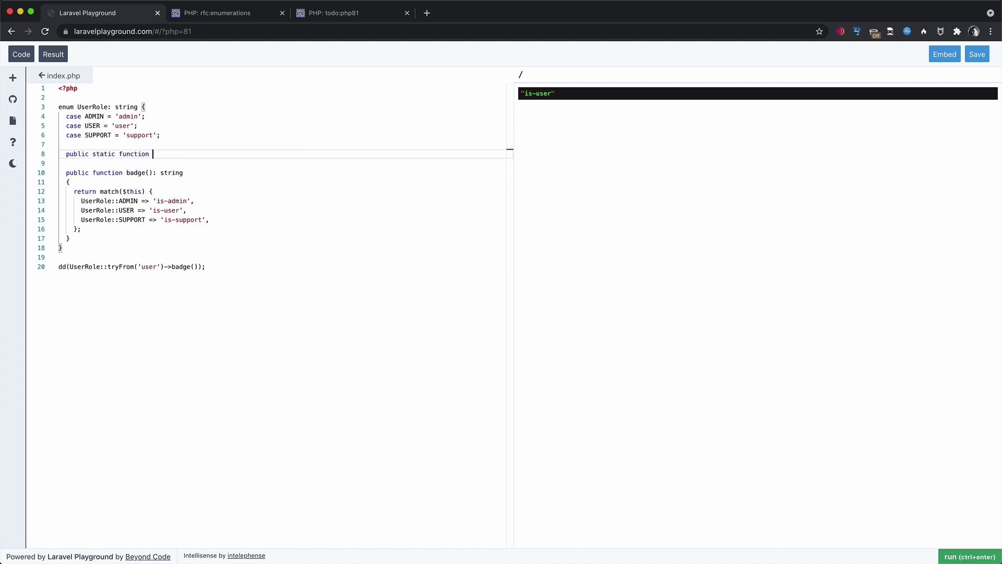
pyautogui.write('fromBadge')
pyautogui.write('($badge)')
pyautogui.write(' {')
pyautogui.press('Return')
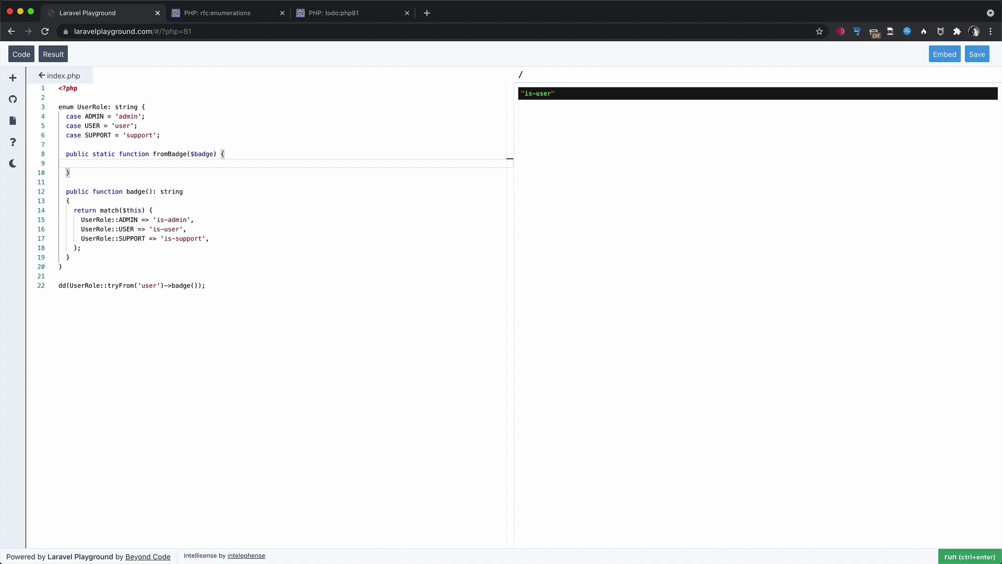
# Delete the empty fromBadge($badge) method block below the SUPPORT case
pyautogui.moveTo(105, 182); pyautogui.dragTo(162, 136)
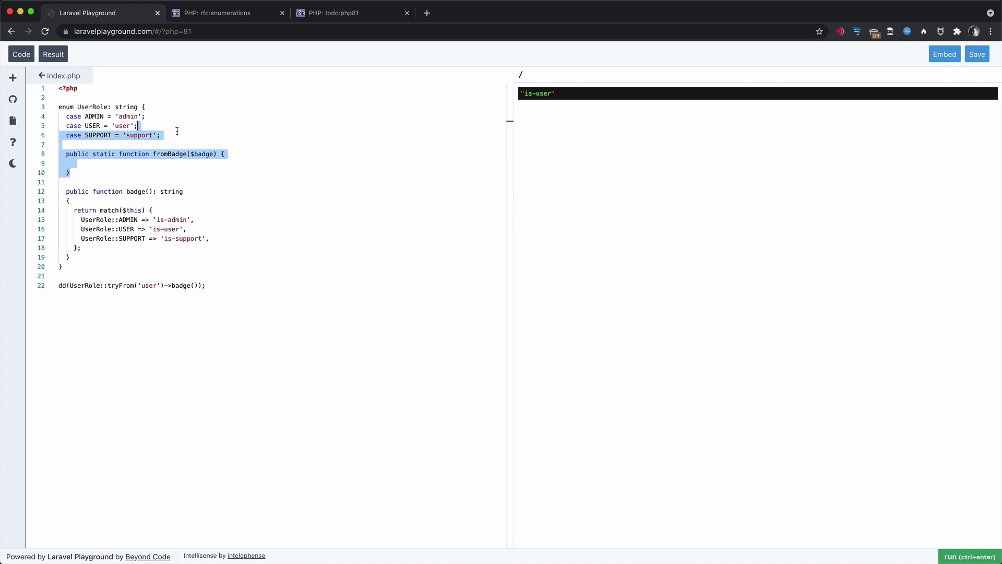
pyautogui.press('BackSpace')
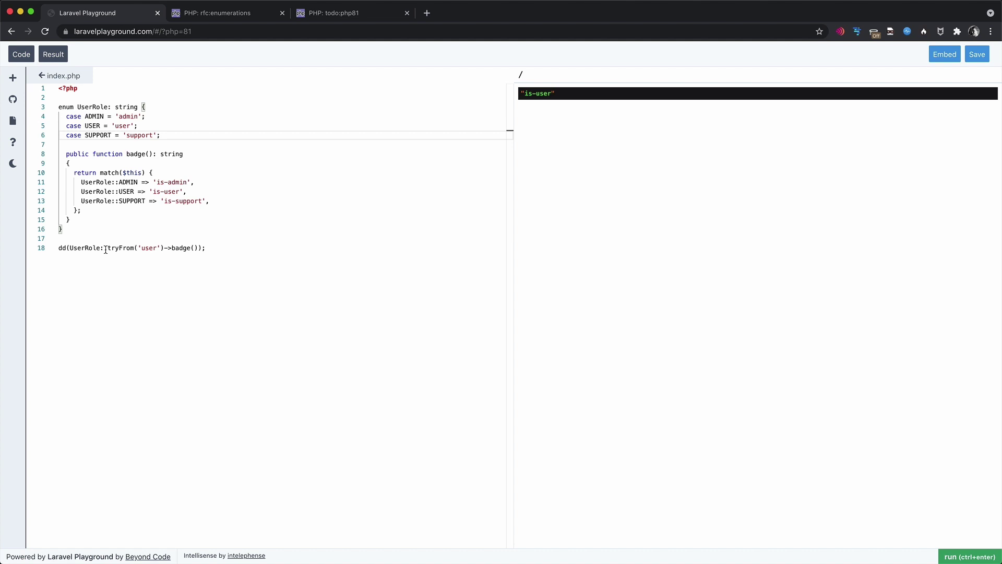
# Change line 18 to dd(UserRole::cases()), run it, and expand the ADMIN, USER and SUPPORT entries
pyautogui.moveTo(107, 247); pyautogui.dragTo(193, 248)
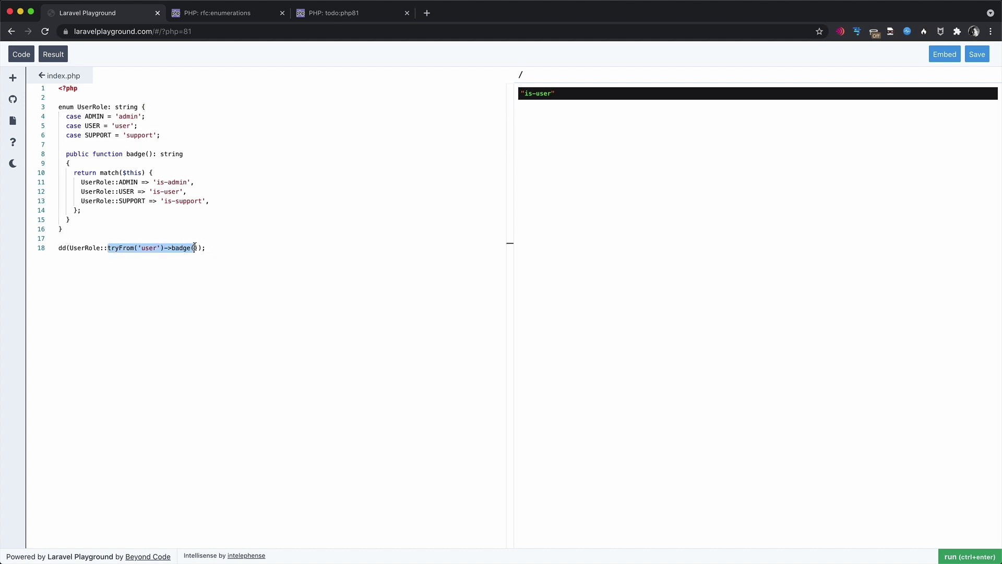
pyautogui.write('case')
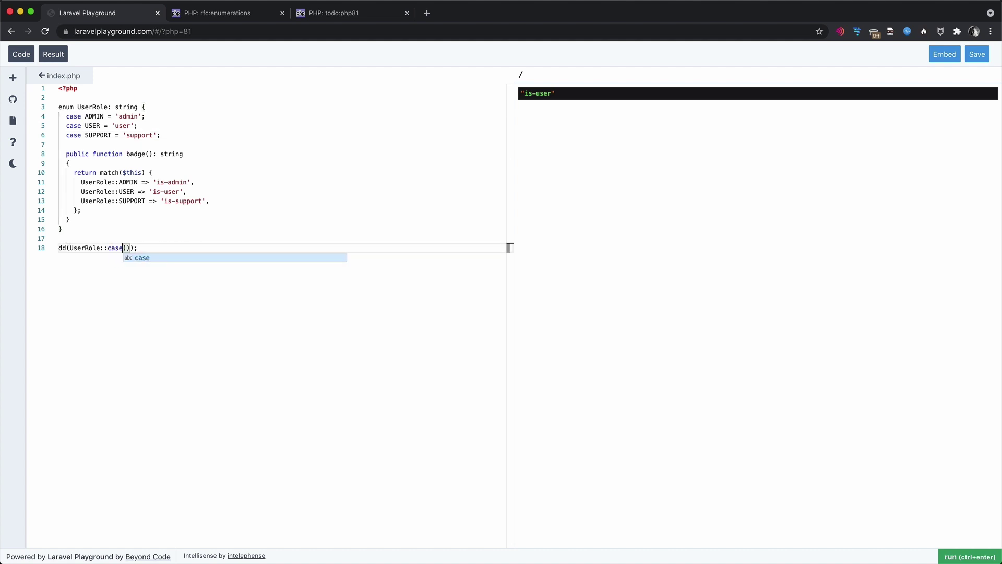
pyautogui.write('s')
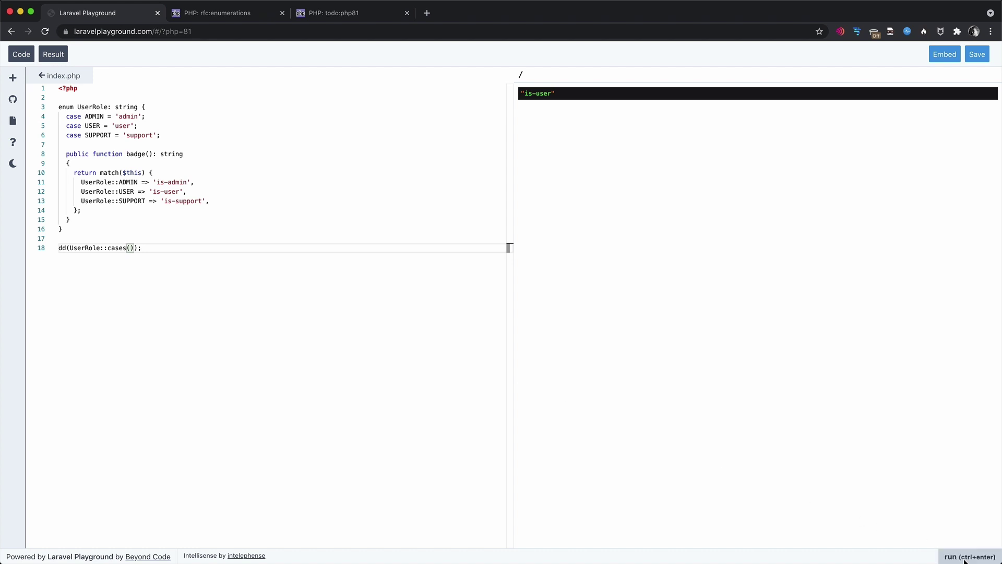
pyautogui.click(968, 557)
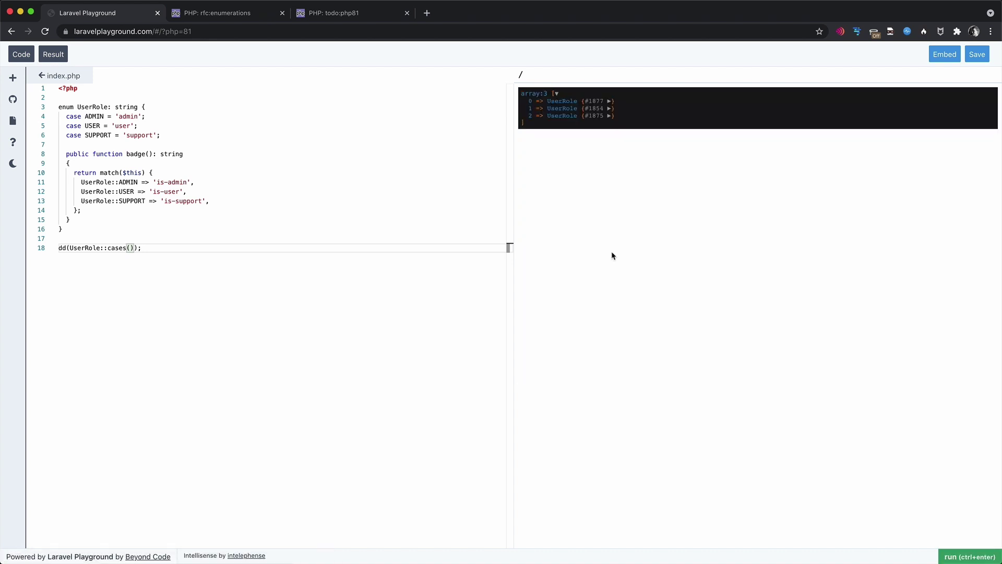
pyautogui.click(565, 103)
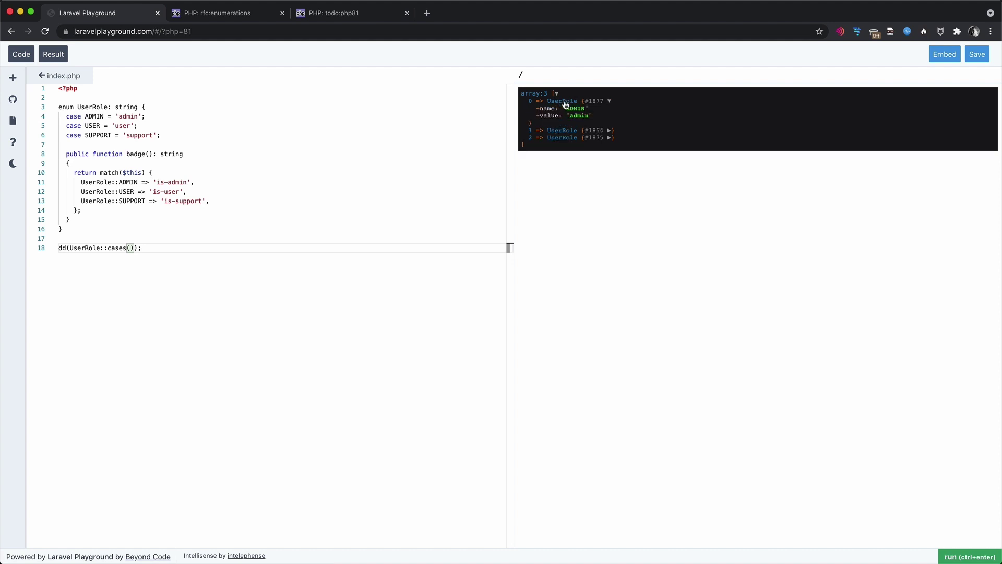
pyautogui.click(567, 131)
pyautogui.click(559, 161)
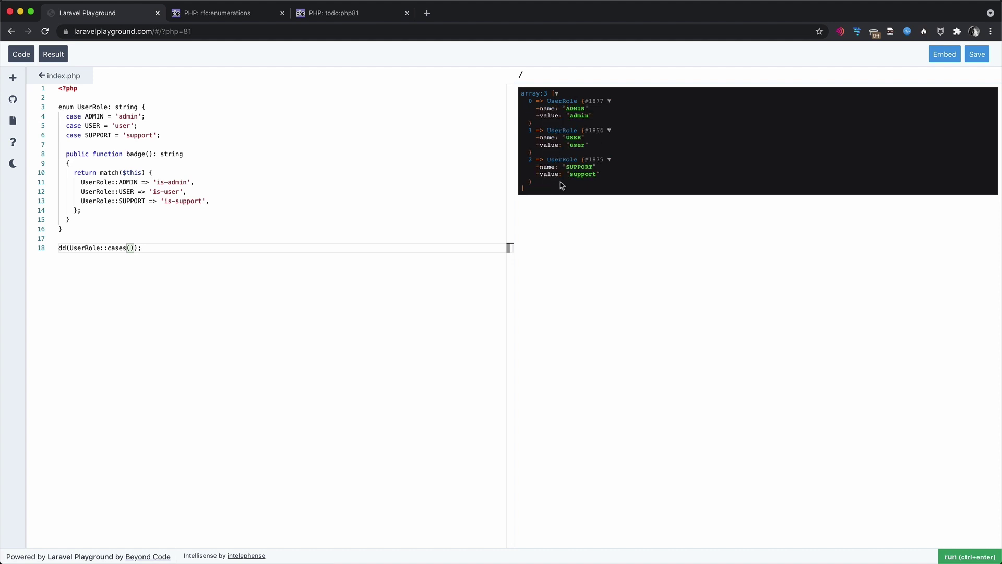